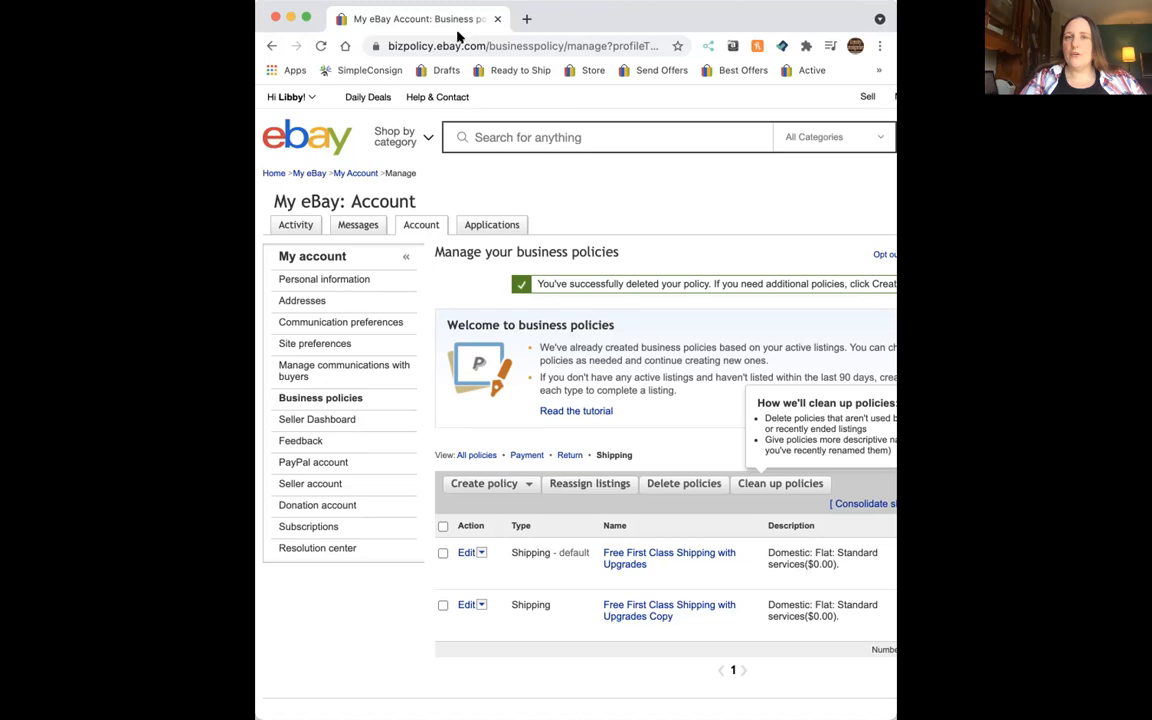
- Filter the business policies to shipping ones and open the default "Free First Class Shipping with Upgrades" policy for editing
click(305, 19)
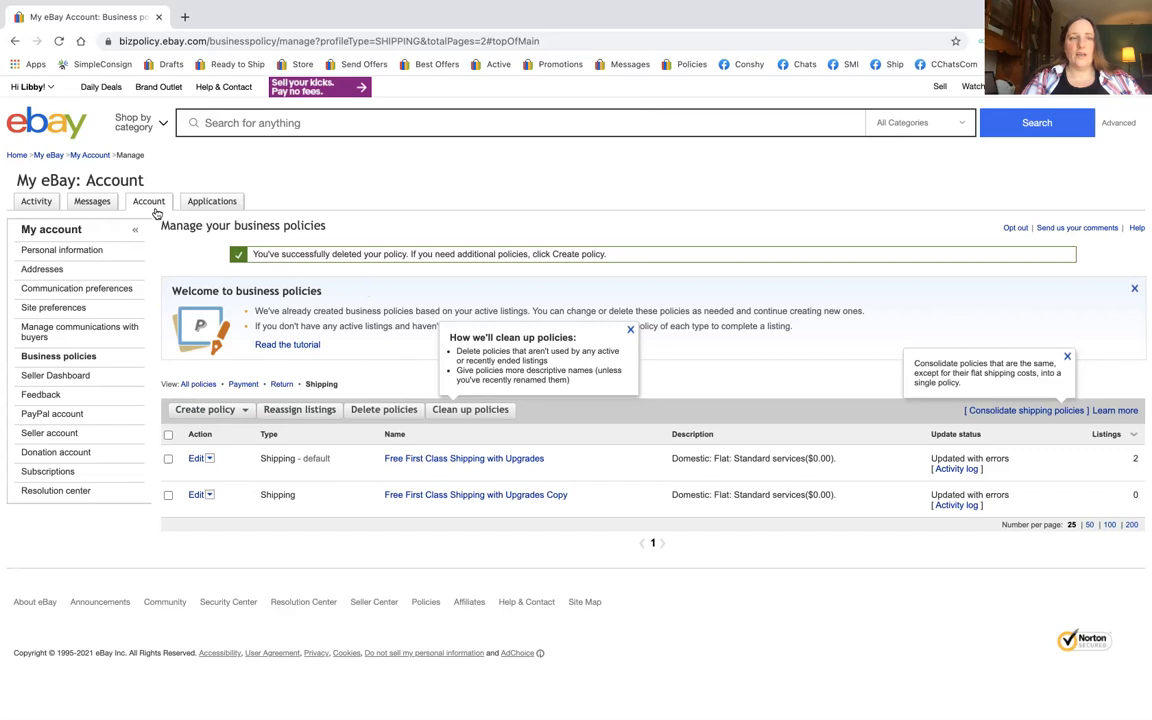
mouse_move(155, 211)
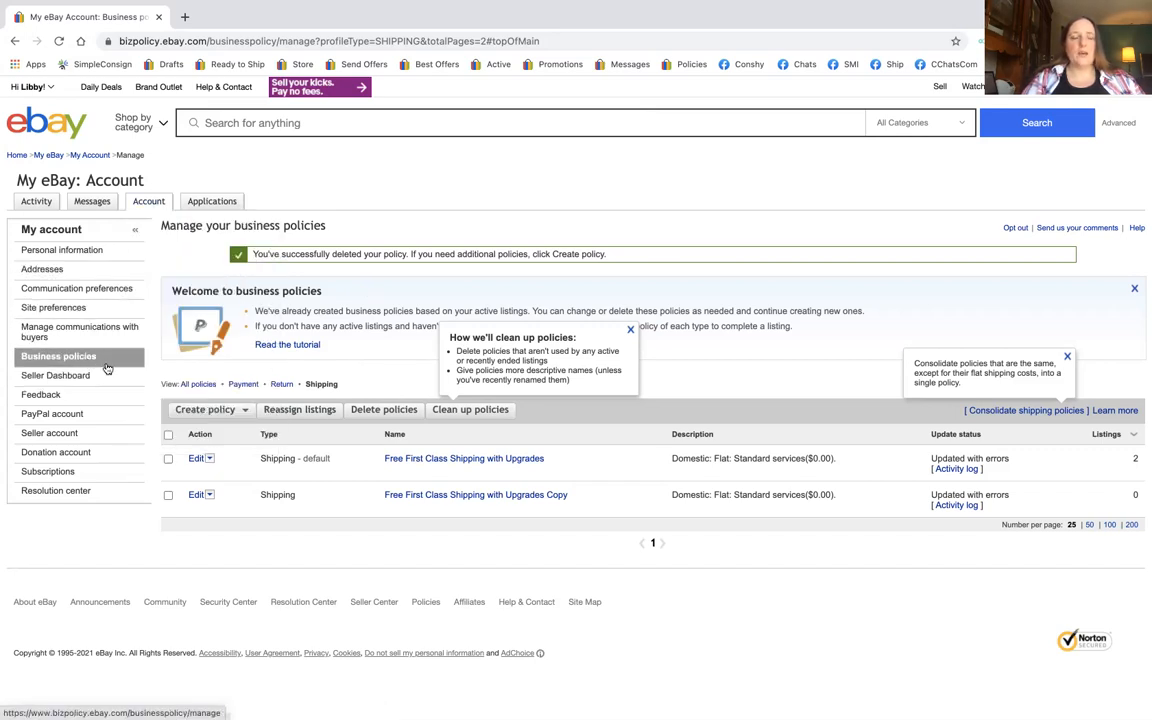
click(197, 386)
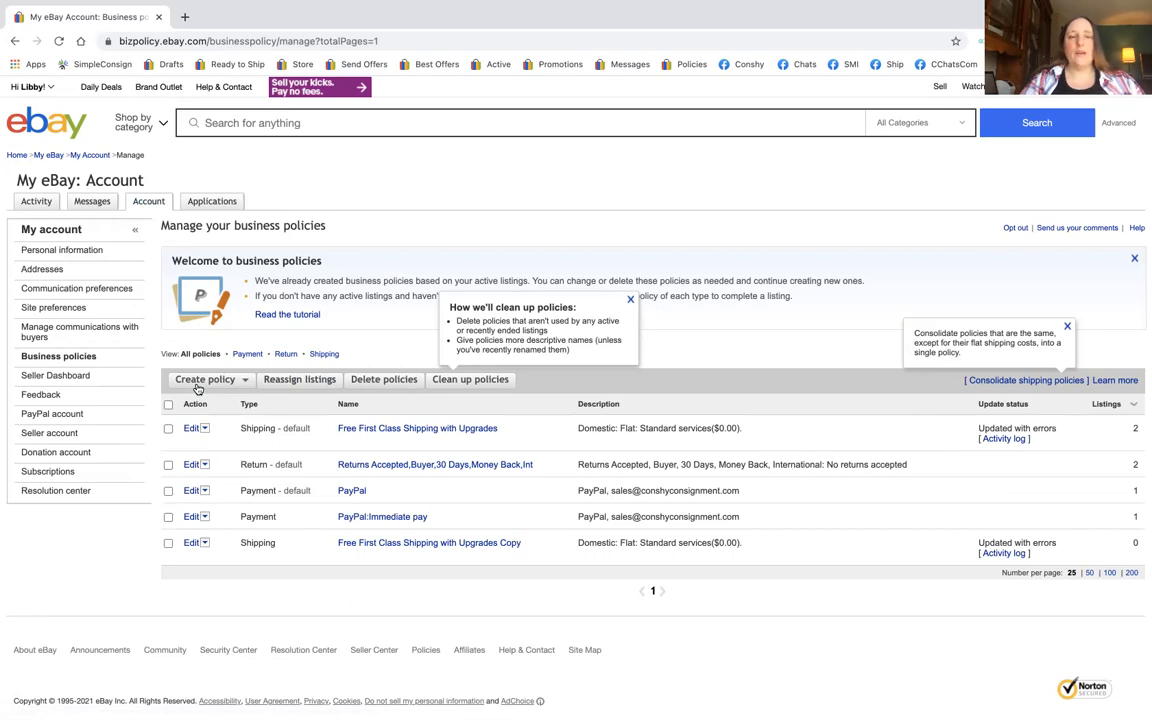
click(326, 355)
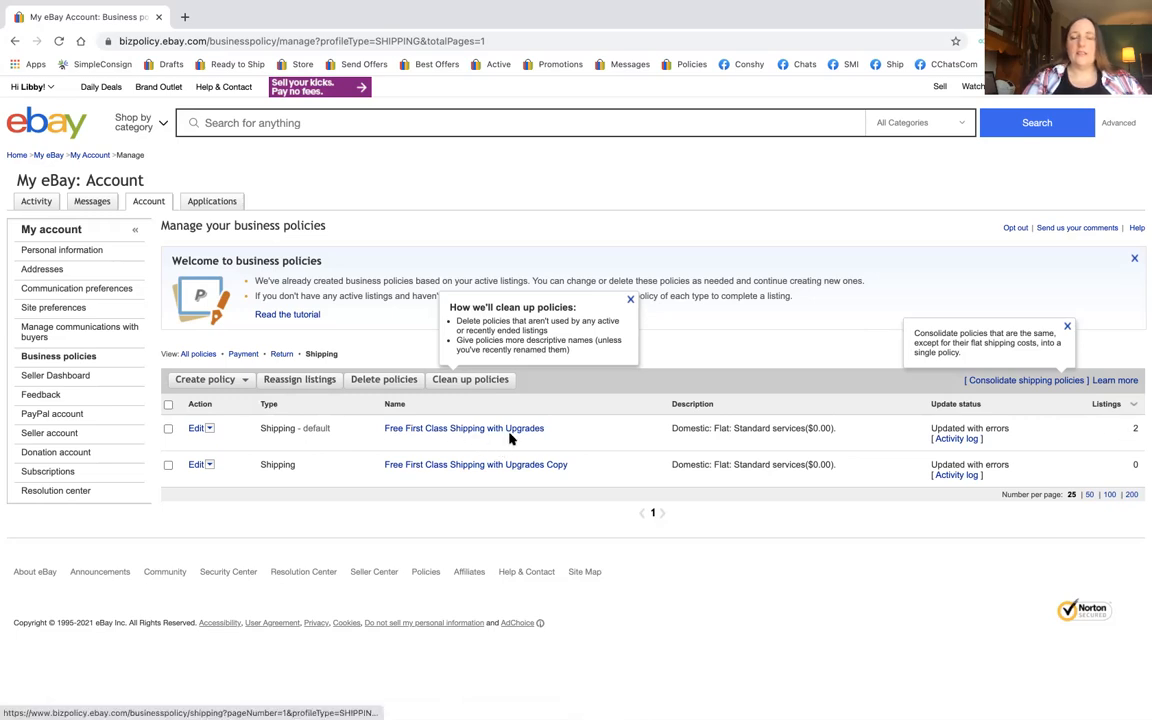
click(197, 429)
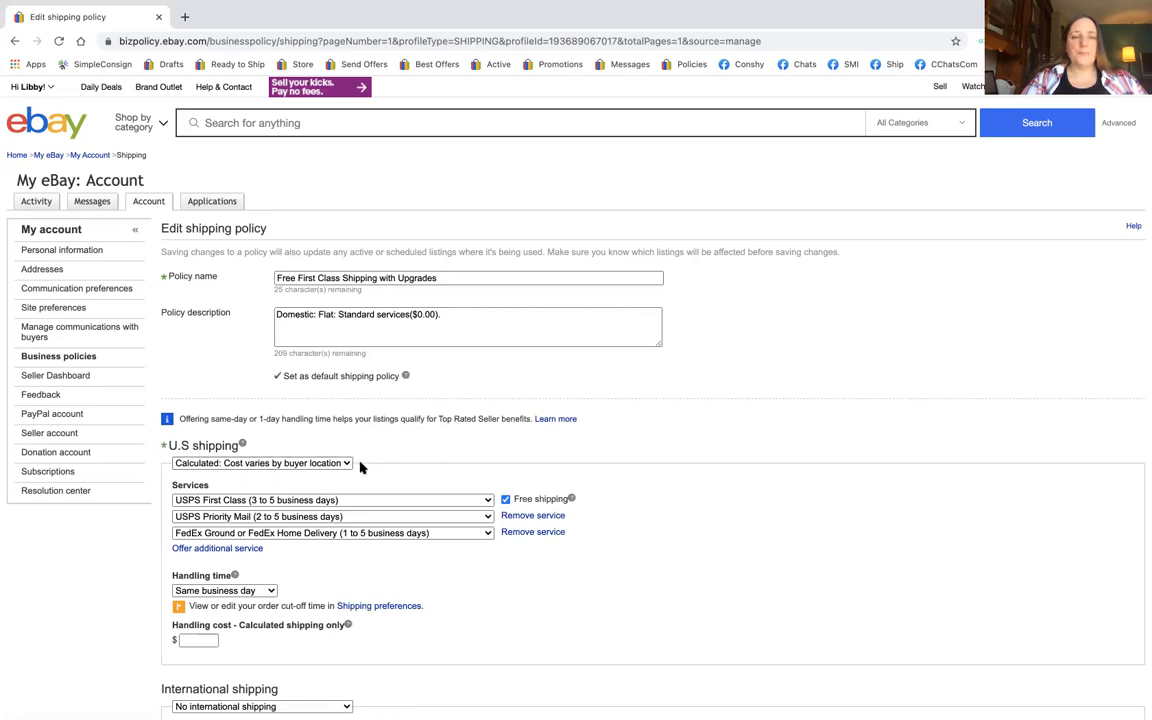
click(441, 278)
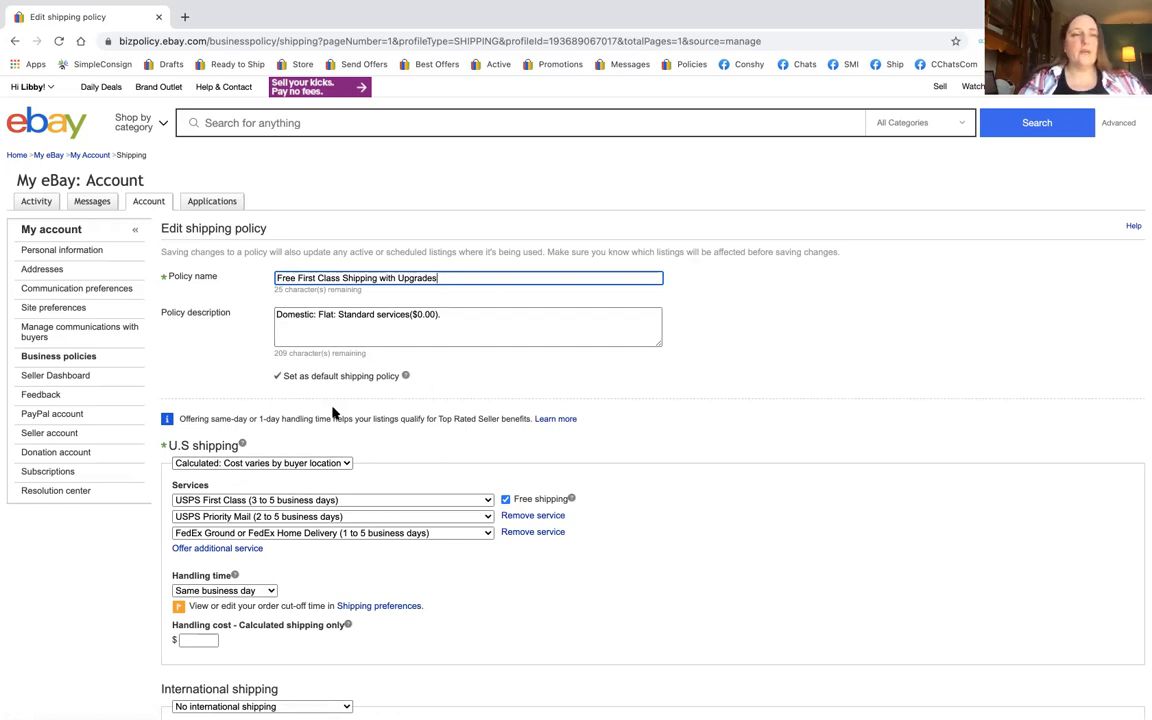
- Remove the USPS Priority Mail and the FedEx Ground or FedEx Home Delivery services from the policy's U.S. shipping
scroll(316, 466, down, 1)
scroll(316, 470, down, 3)
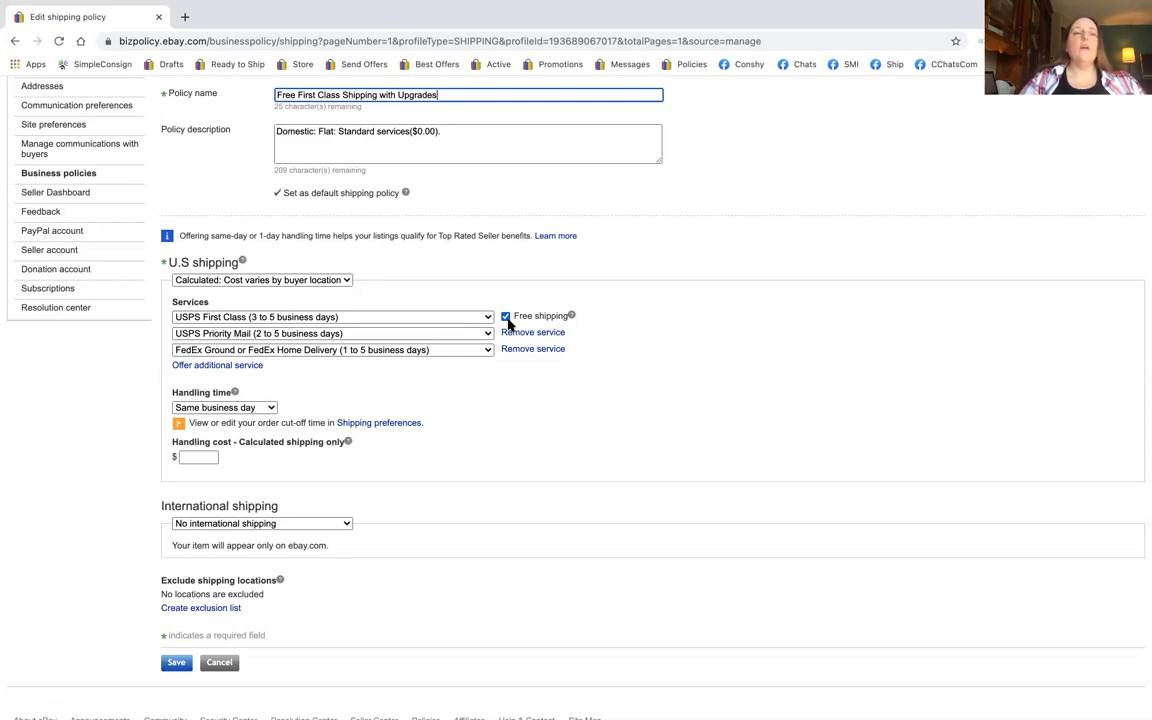
click(325, 336)
click(576, 374)
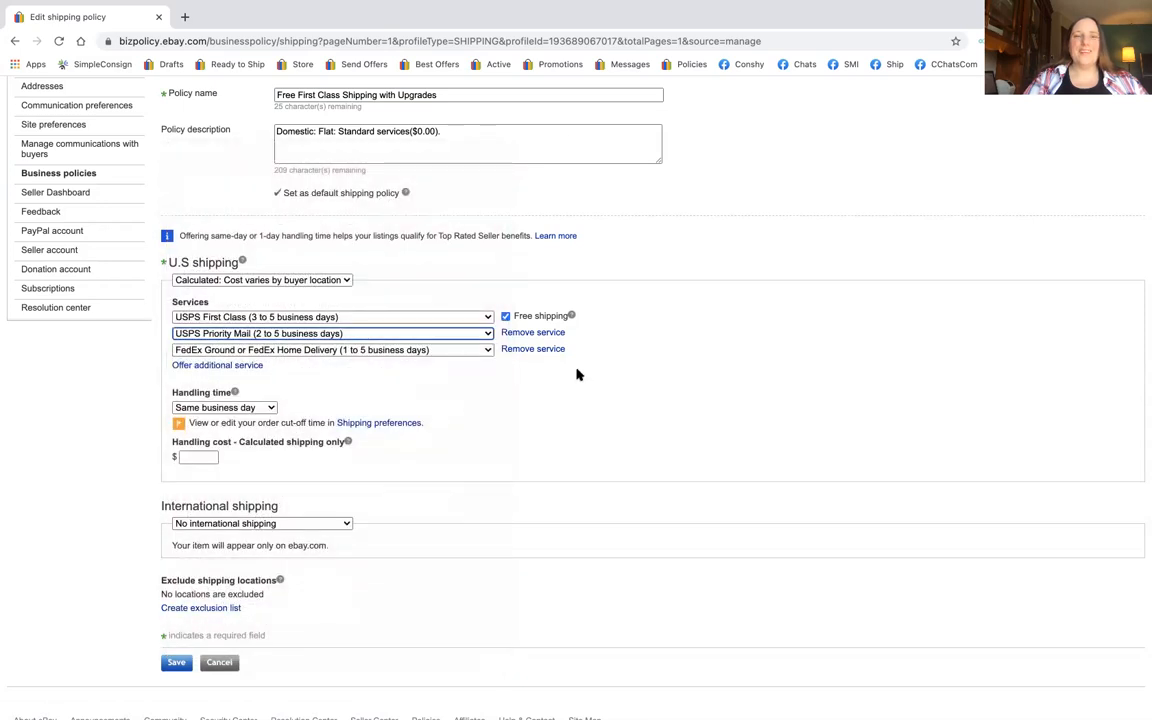
click(522, 334)
click(521, 335)
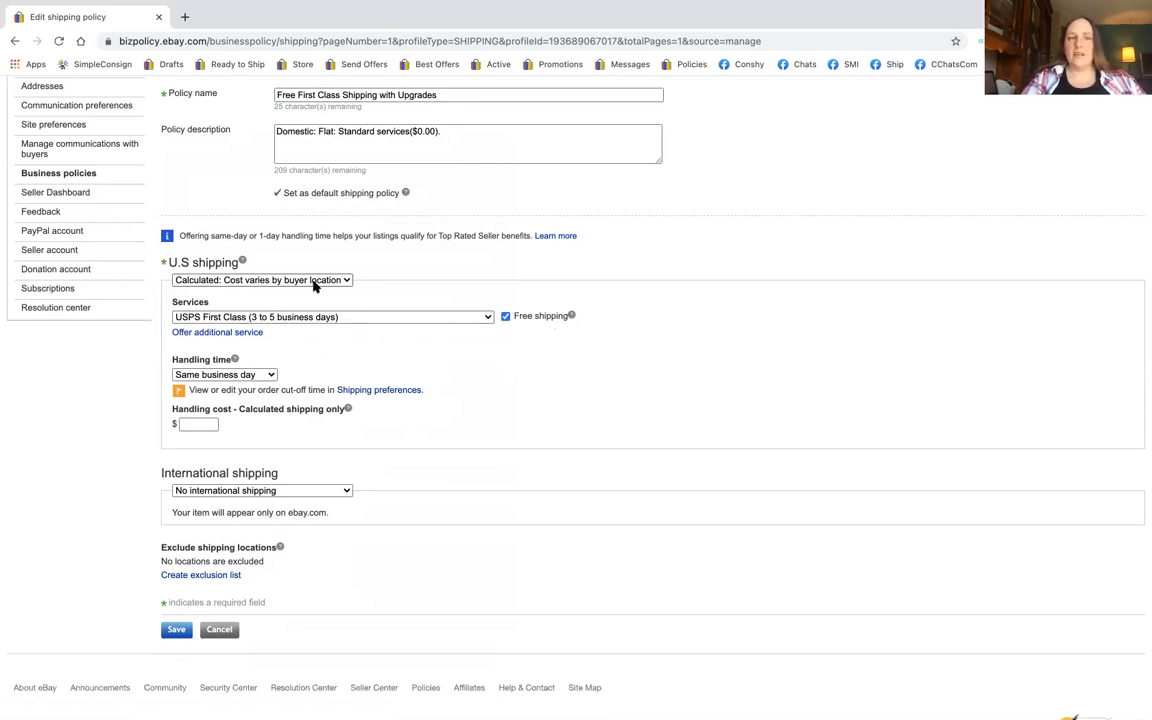
- Keep U.S. shipping on "Calculated: Cost varies by buyer location" and add USPS Priority Mail (2 to 5 business days) as an additional service
click(349, 282)
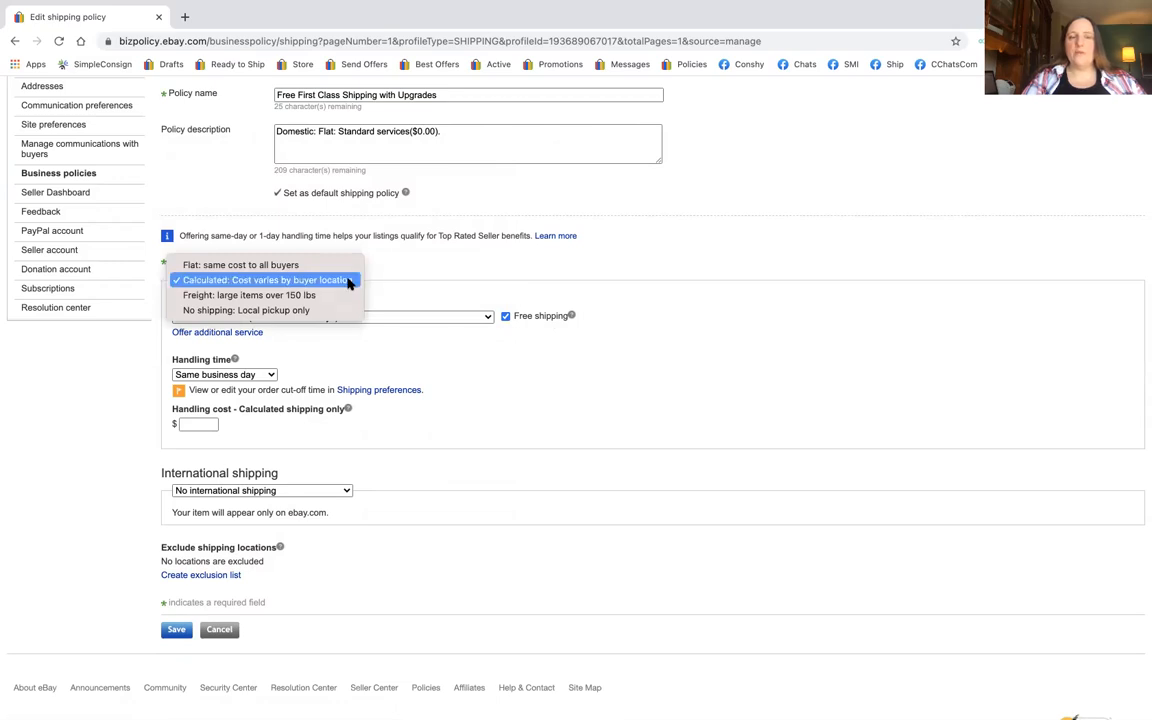
click(349, 282)
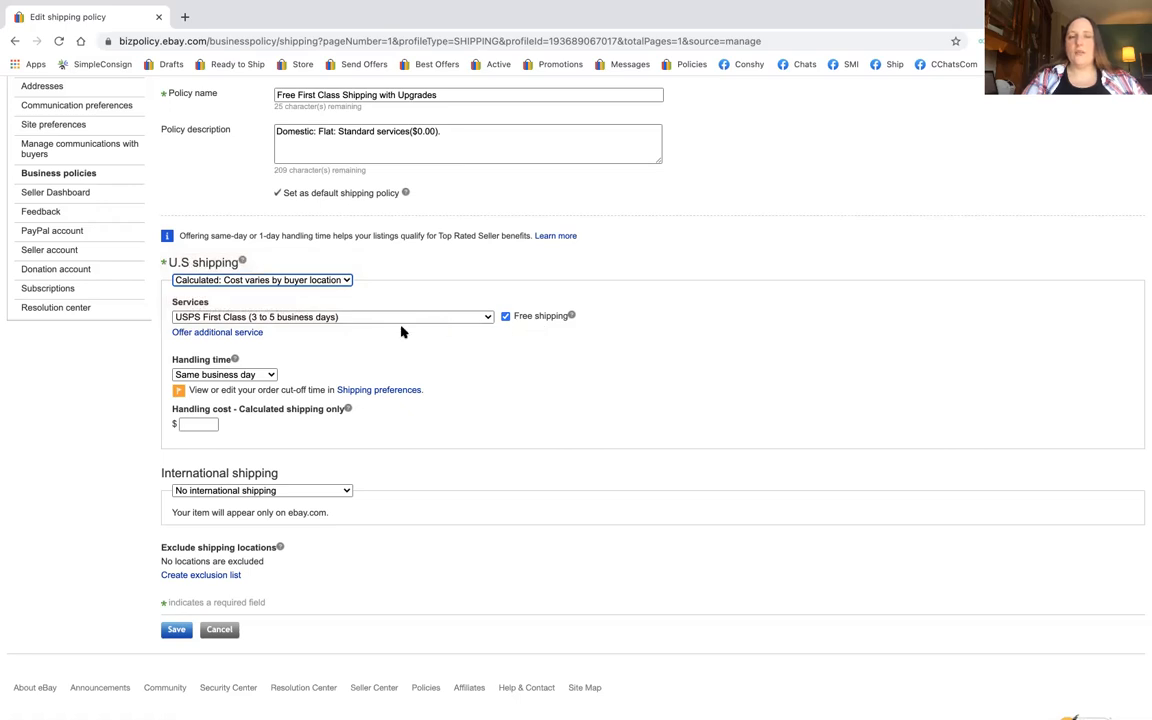
click(237, 334)
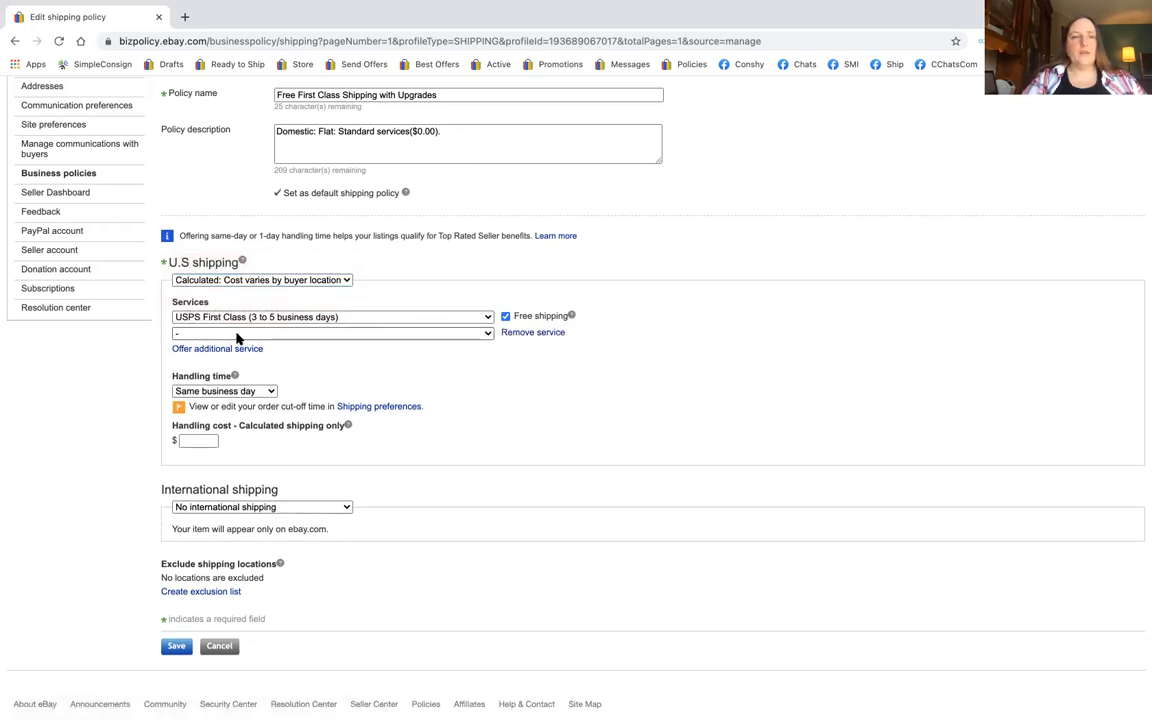
click(386, 334)
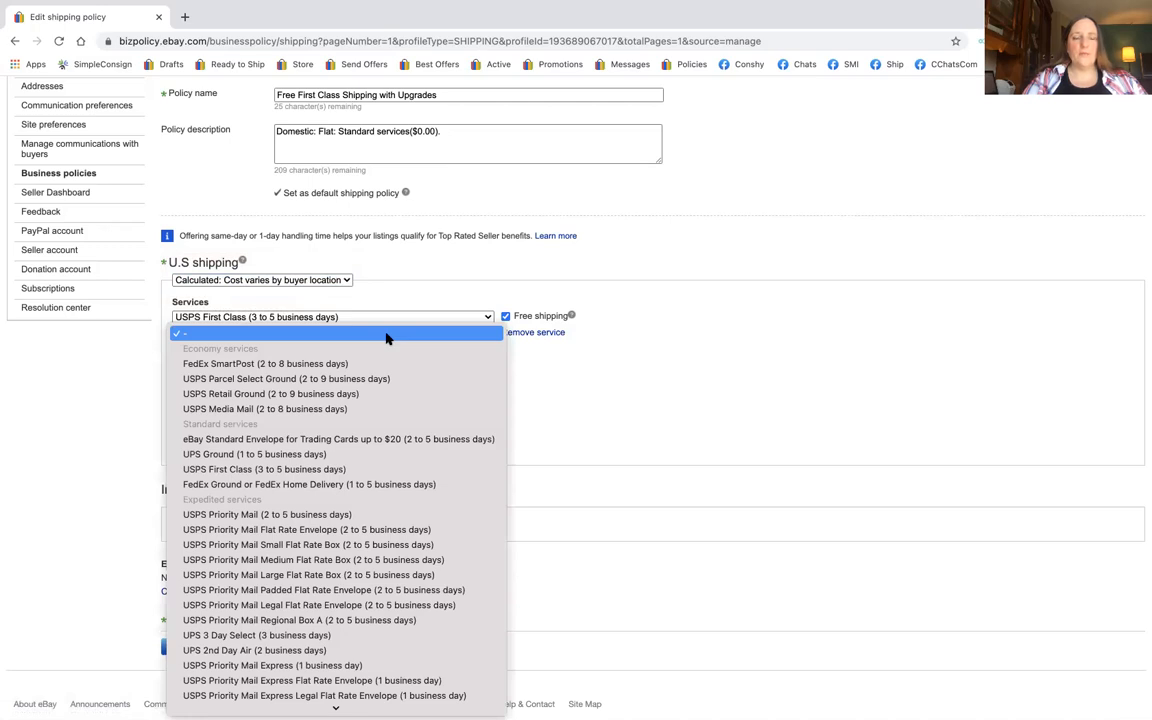
click(353, 516)
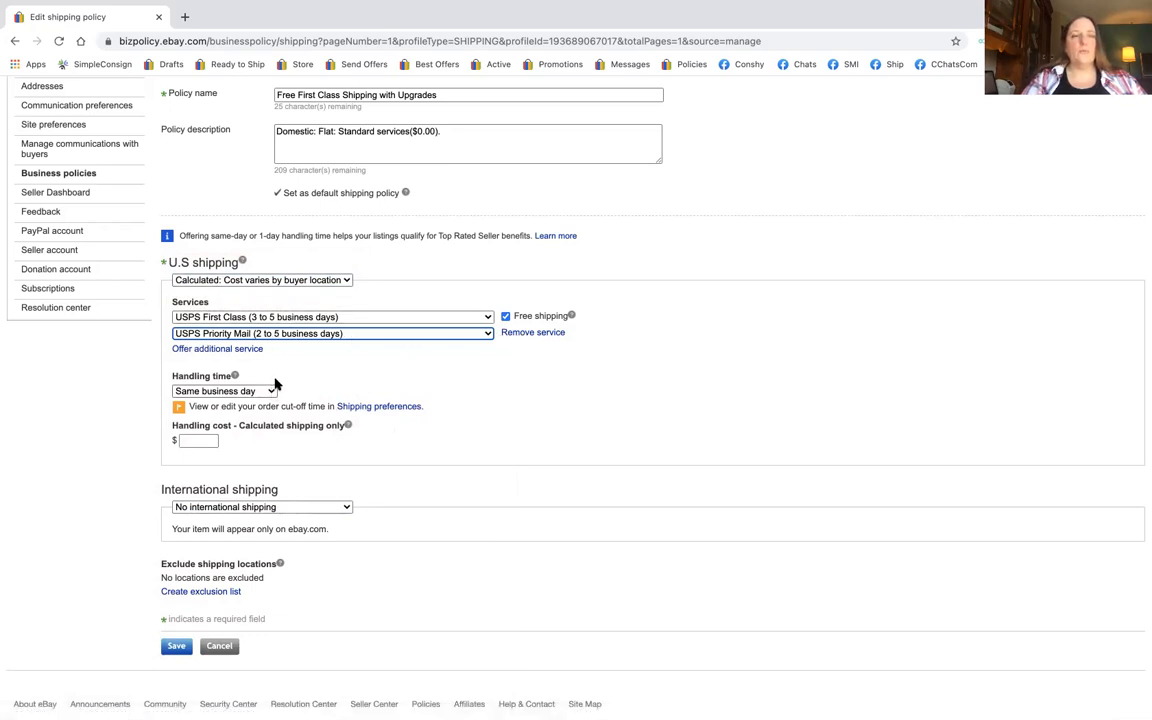
- Add USPS Priority Mail Express (1 business day) as the third U.S. shipping service
click(242, 350)
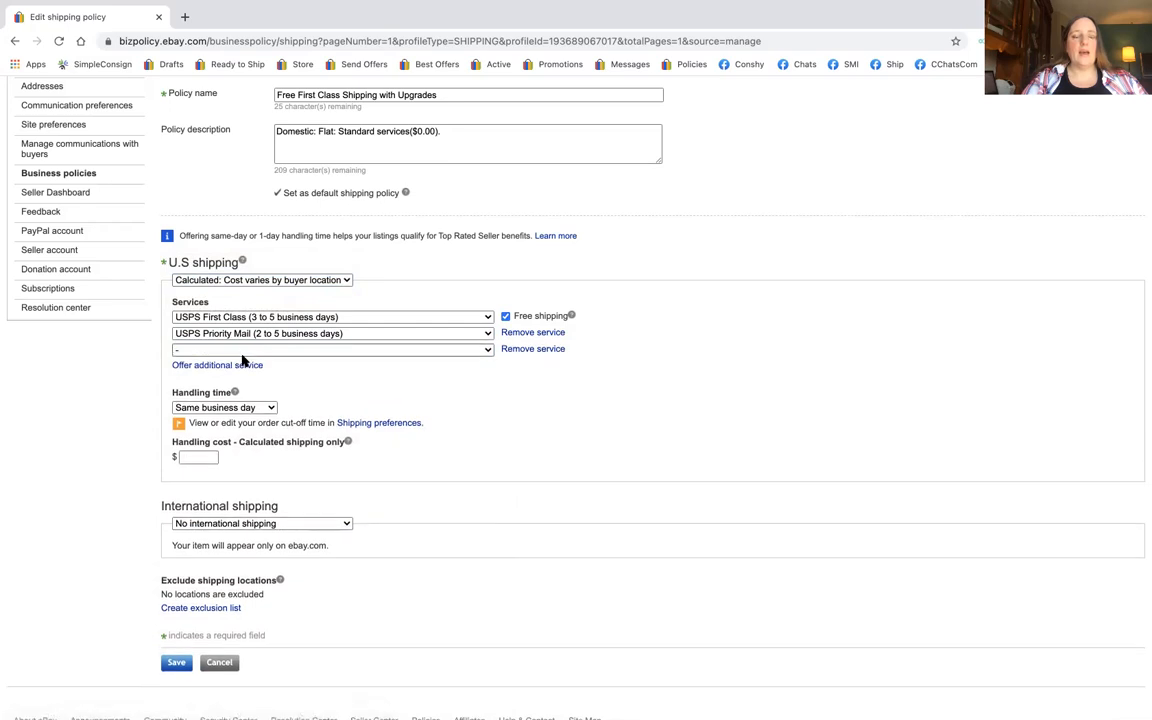
click(355, 350)
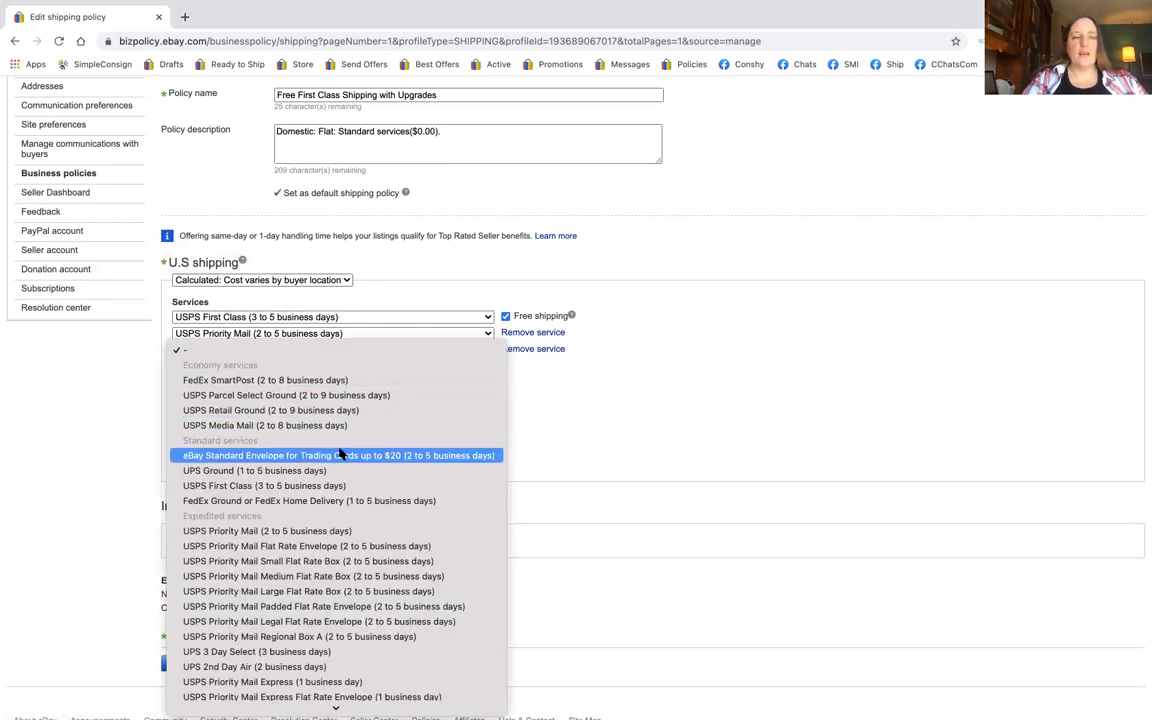
scroll(300, 458, down, 2)
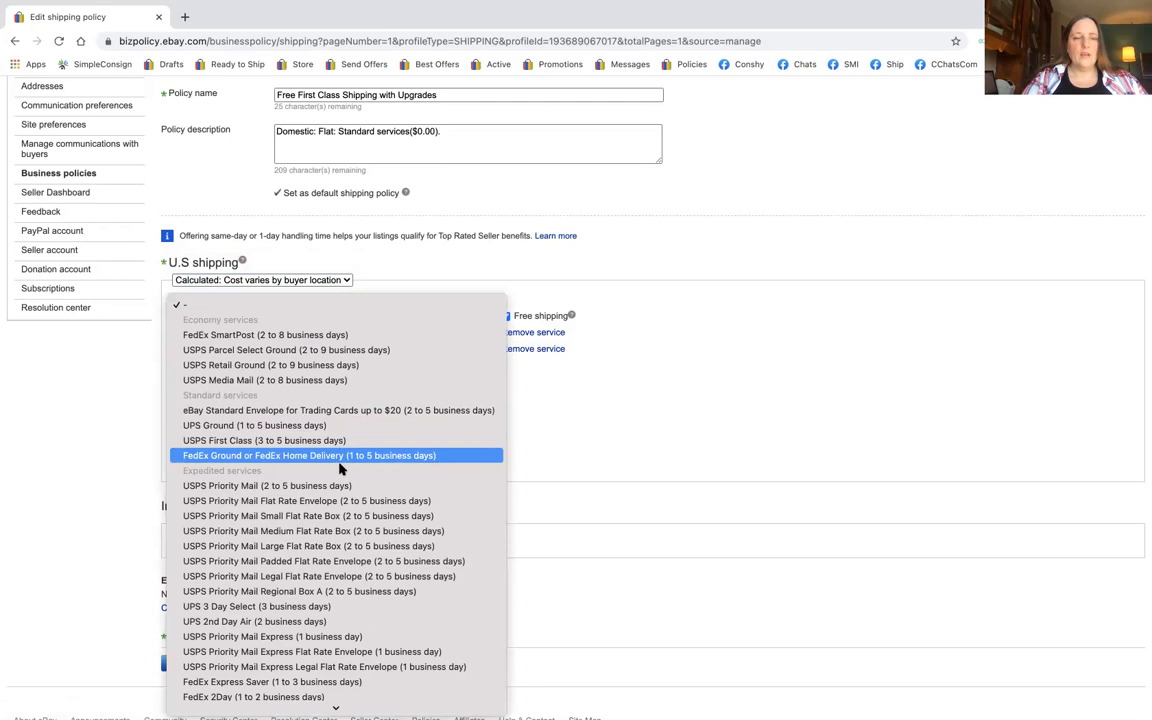
click(313, 637)
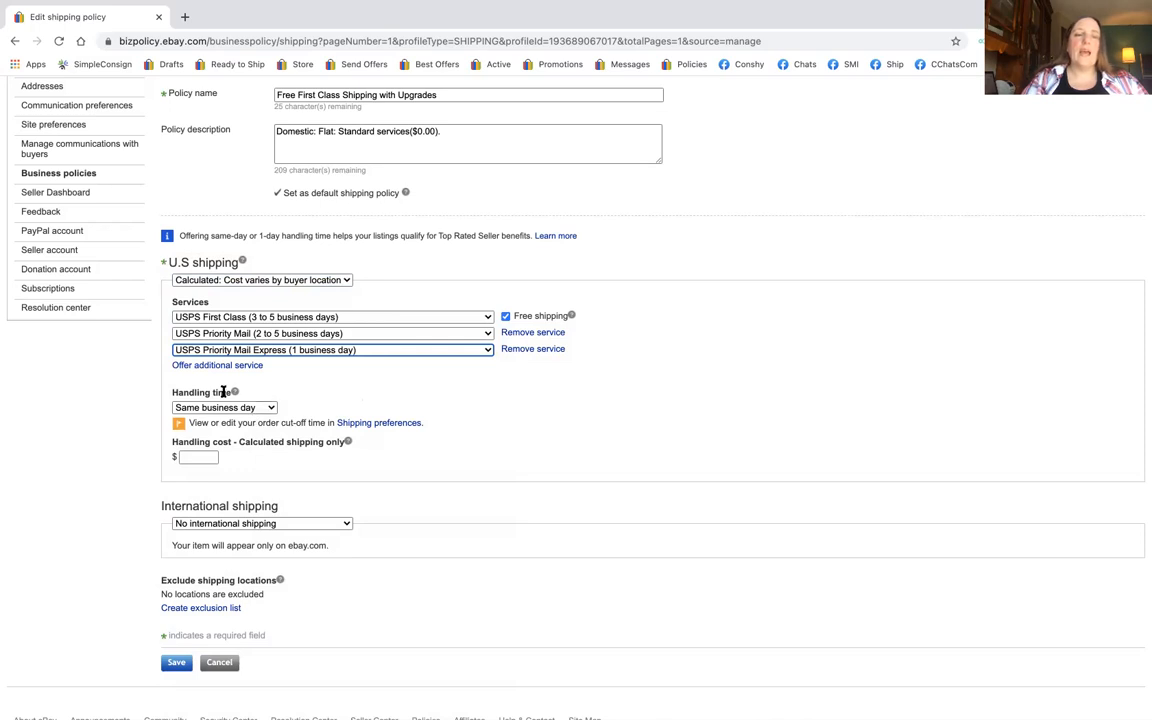
- Select "Same business day" as the policy's handling time
scroll(223, 392, down, 2)
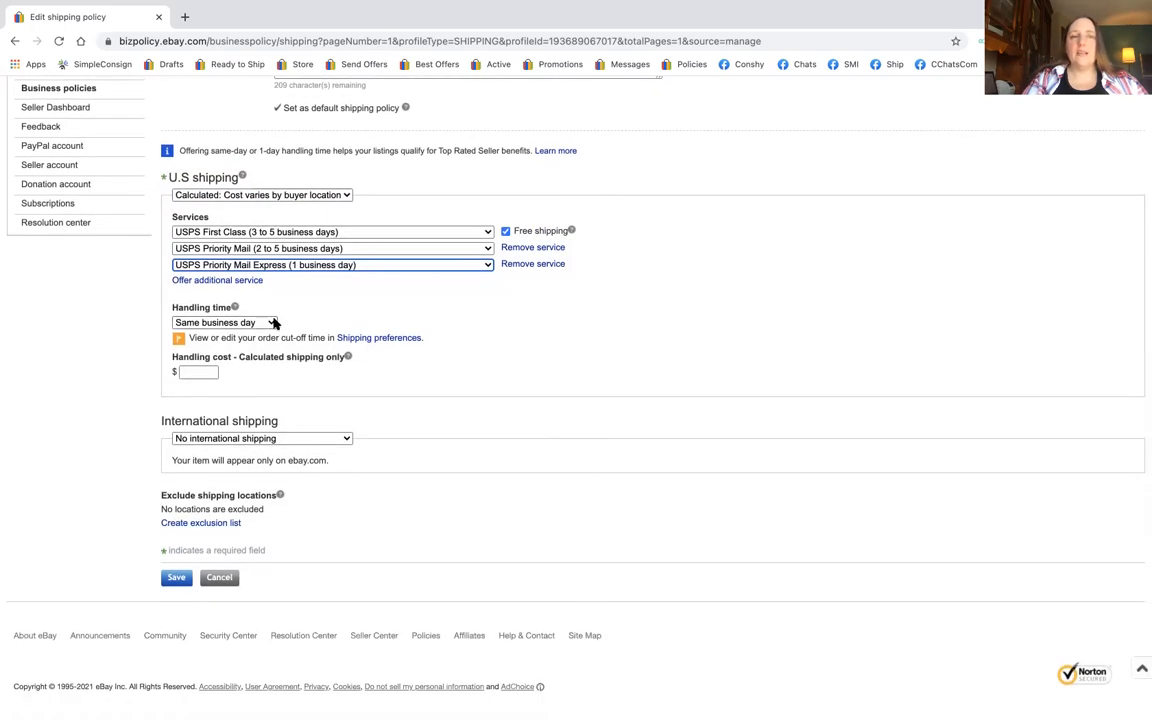
click(273, 323)
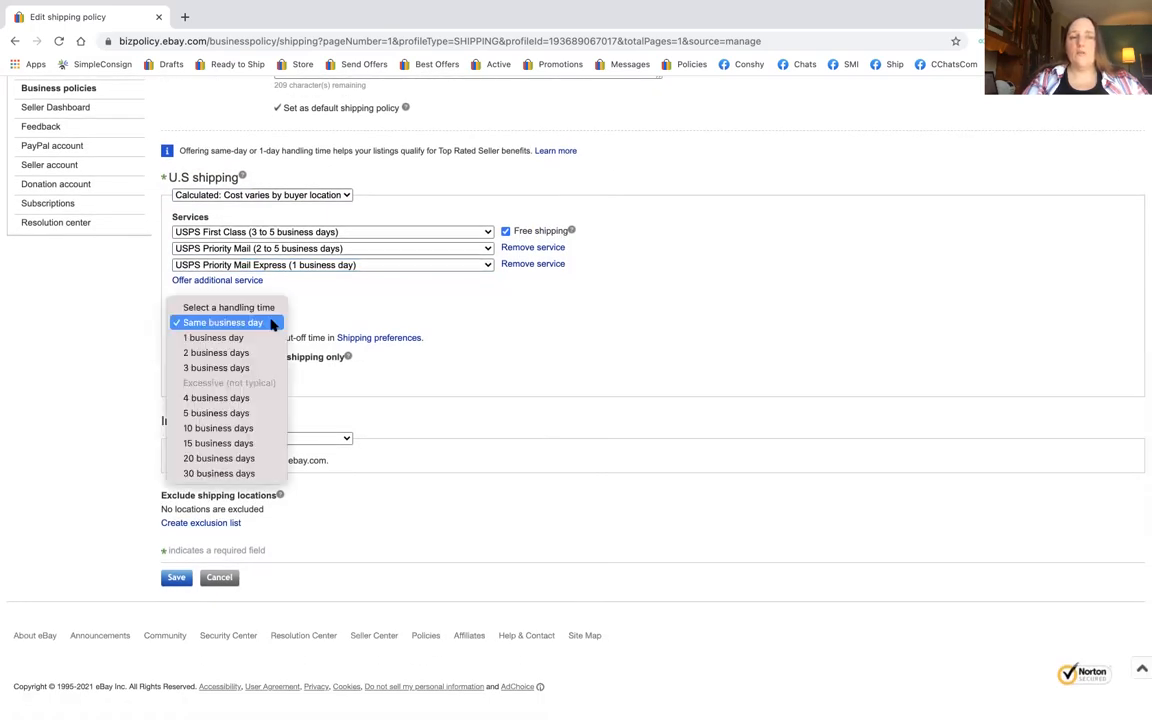
click(271, 323)
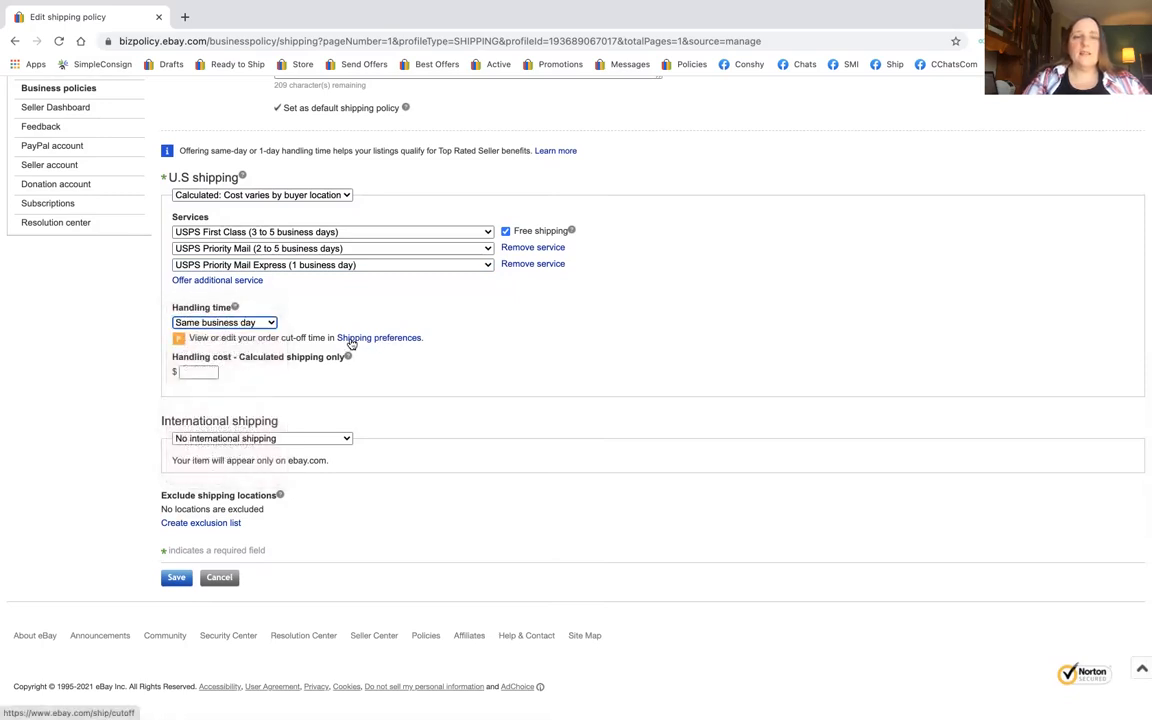
- Open the order cut-off preferences linked under the handling time, save the working days and cut-off times, and close that page
click(380, 339)
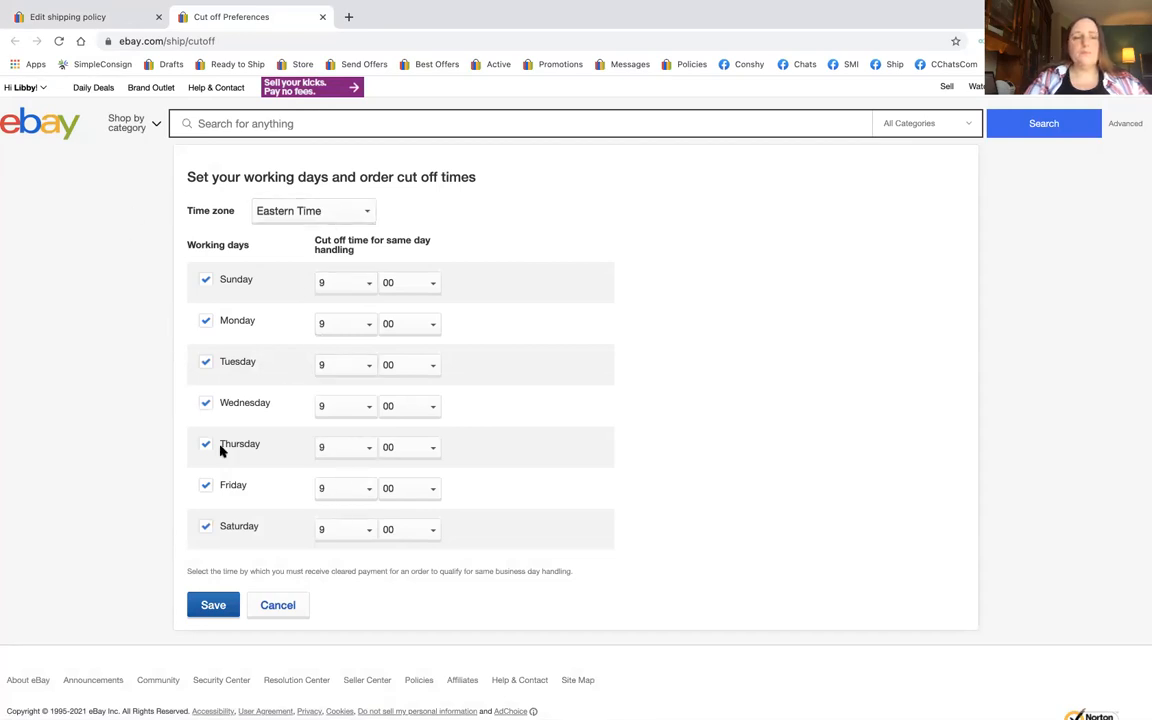
click(227, 606)
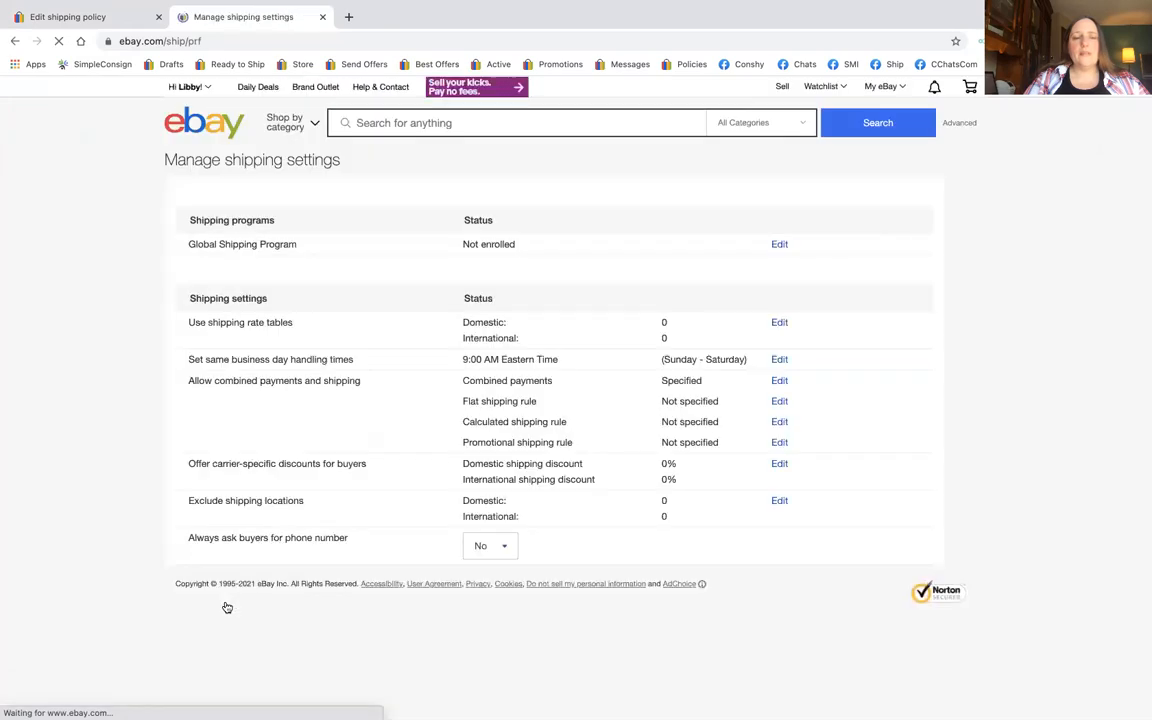
click(15, 41)
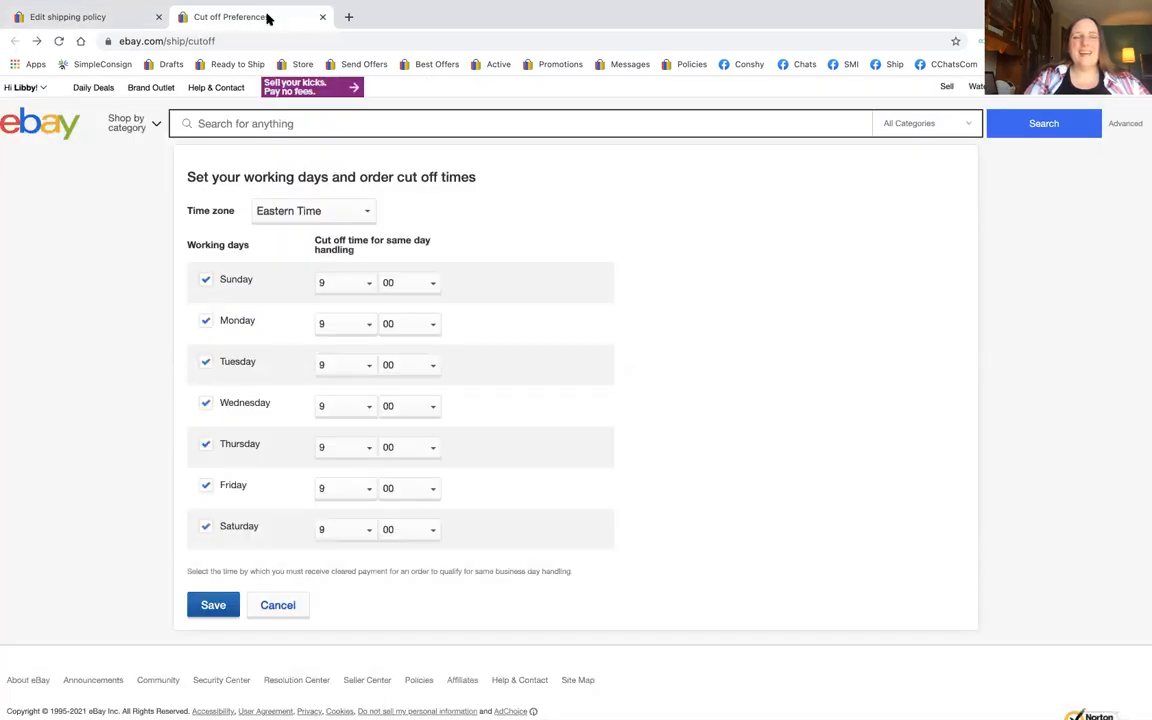
click(321, 17)
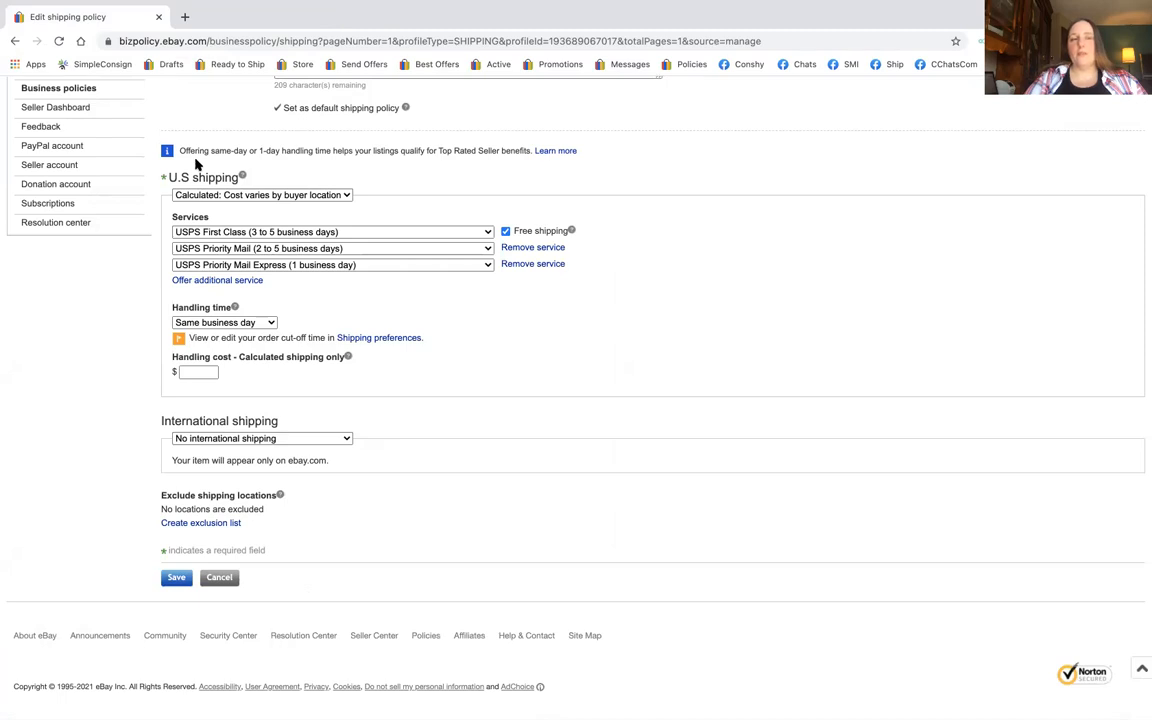
- Save the edited shipping policy and confirm applying the changes to the listings that use it
scroll(361, 386, down, 1)
scroll(361, 386, down, 1)
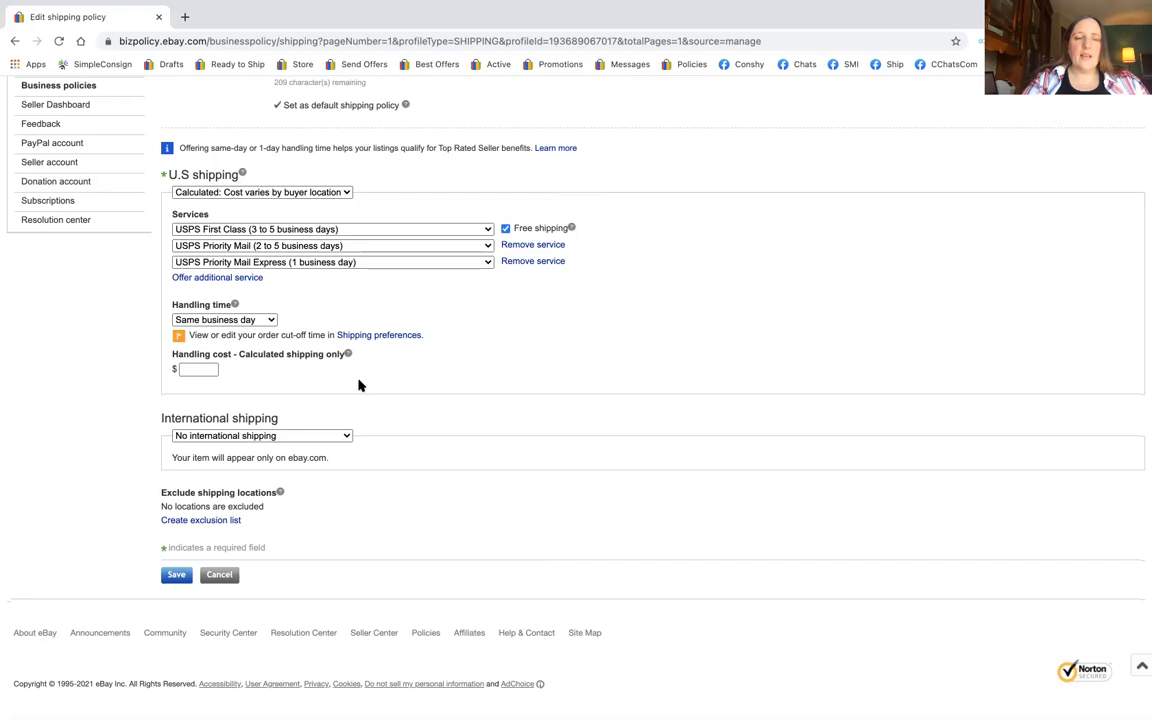
scroll(360, 385, up, 1)
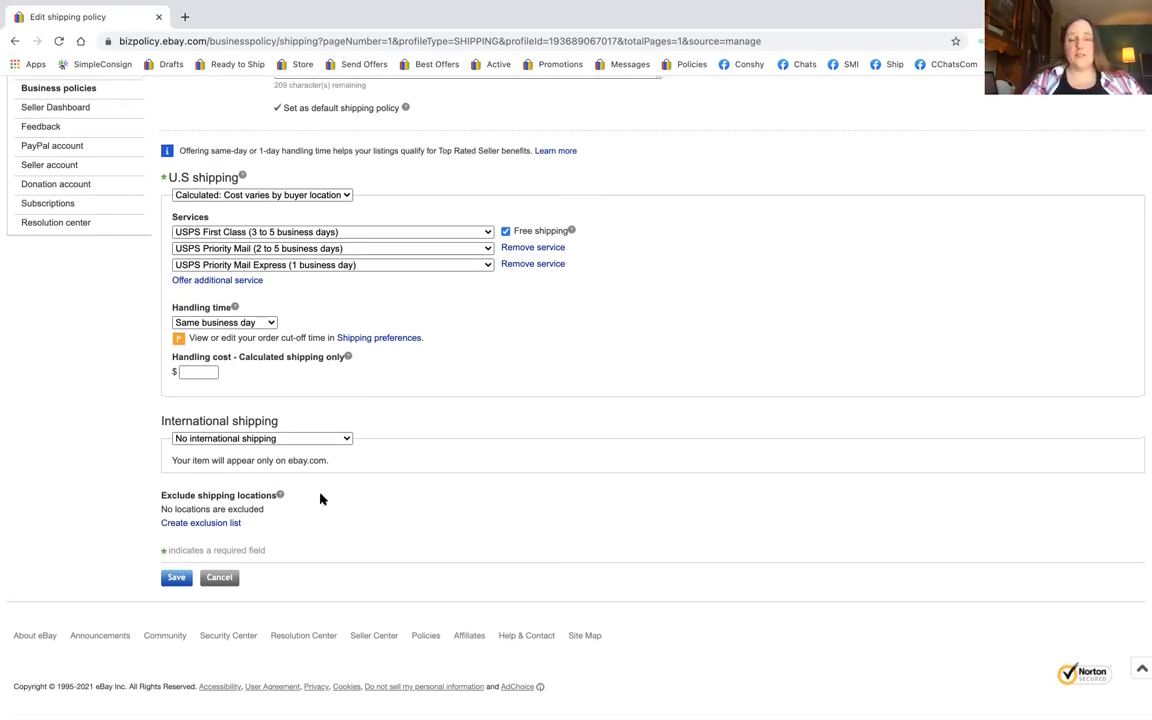
click(176, 578)
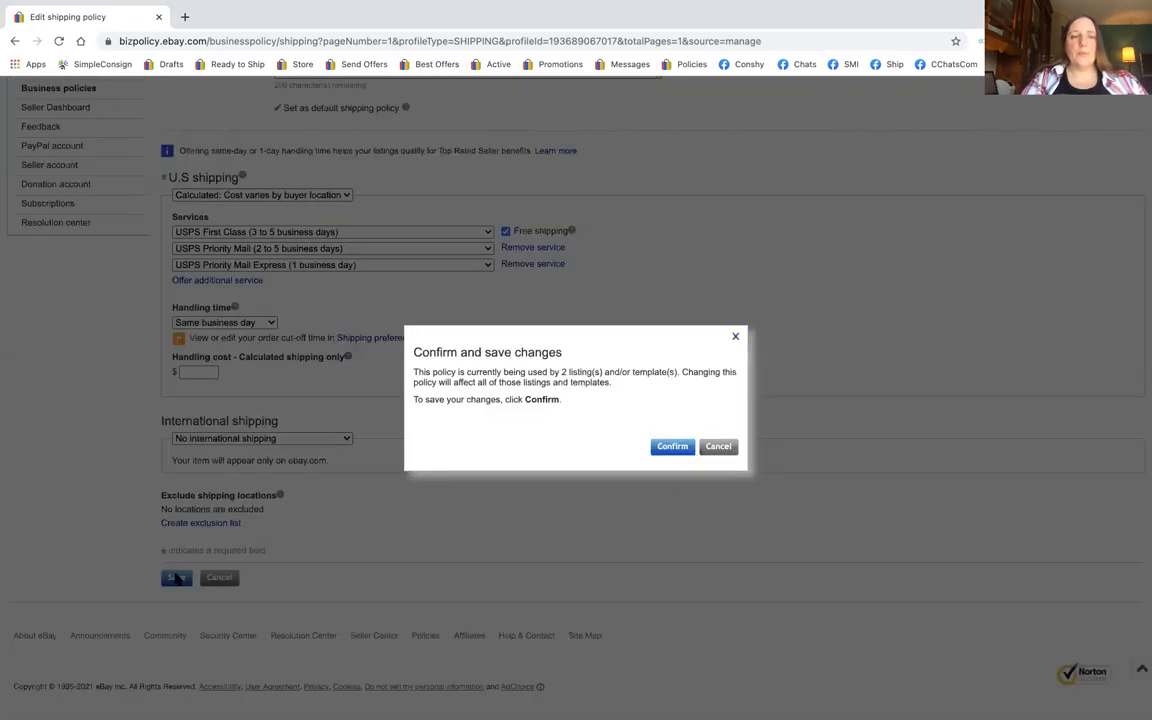
click(684, 448)
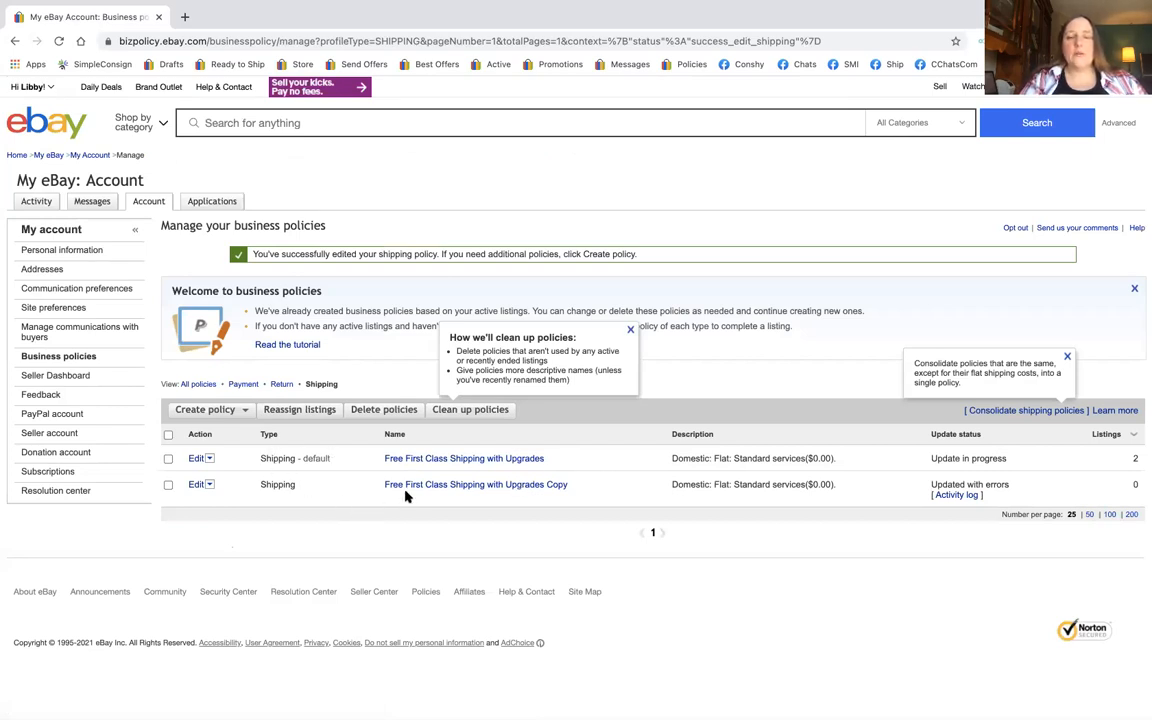
- Start creating a new shipping policy and enter "Calculated" as its policy name
click(207, 411)
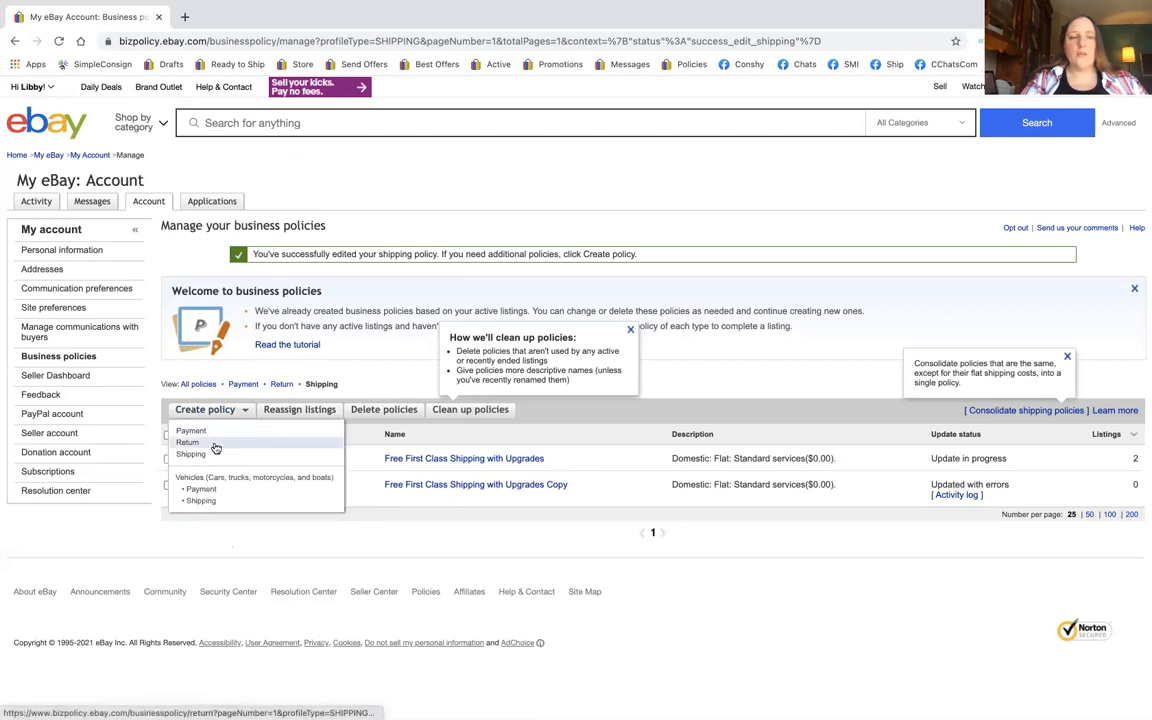
click(191, 455)
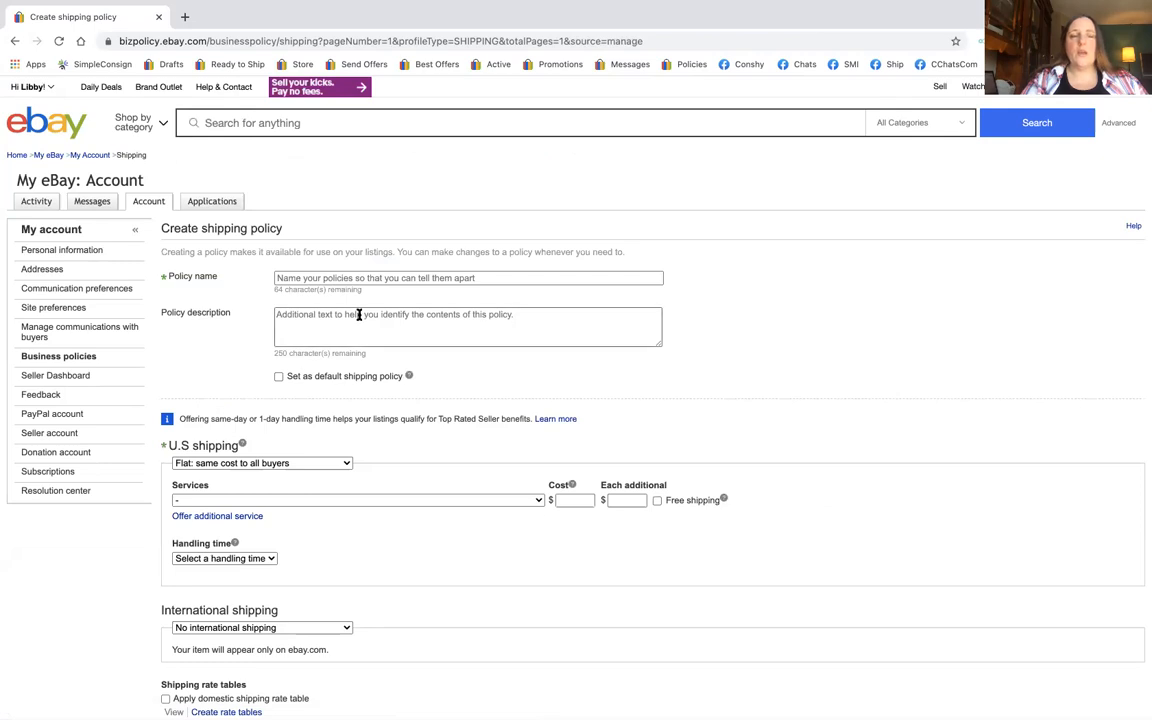
click(347, 281)
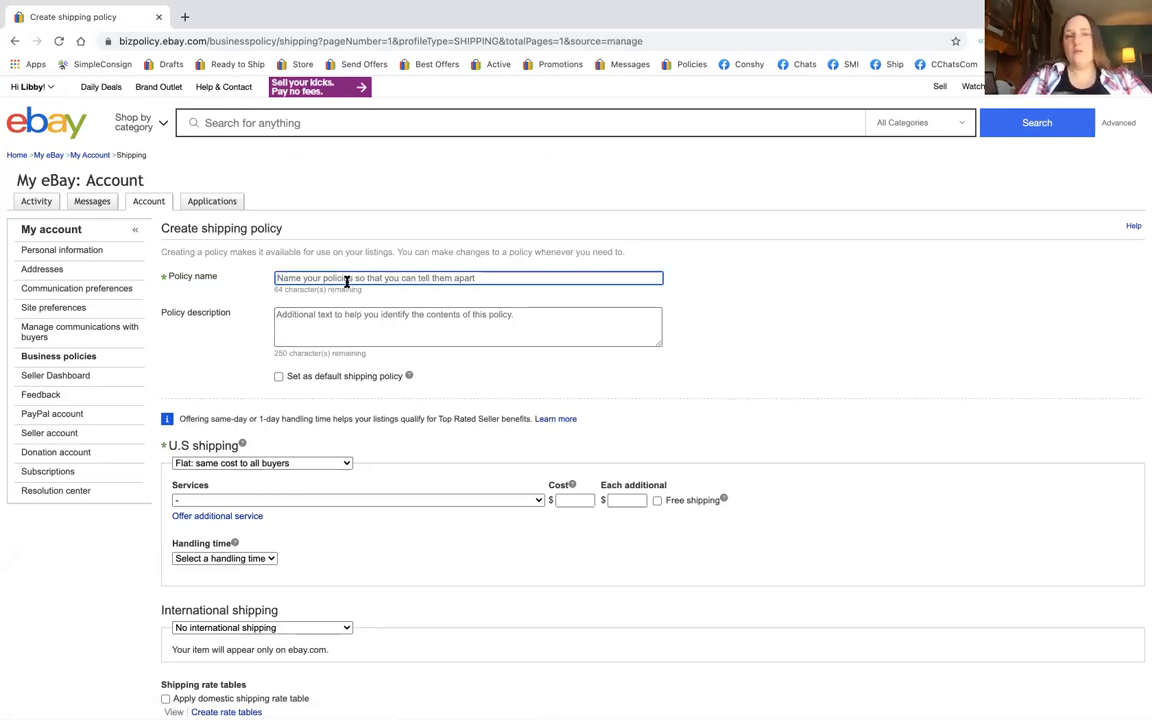
text(C)
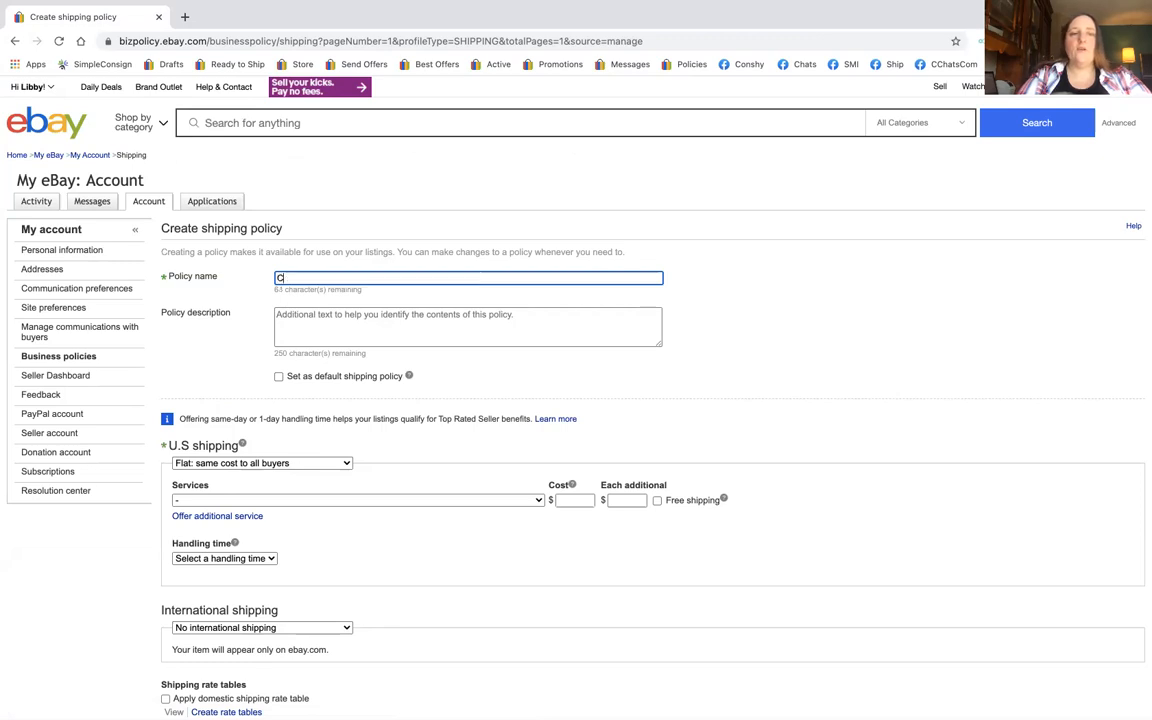
text(alcu)
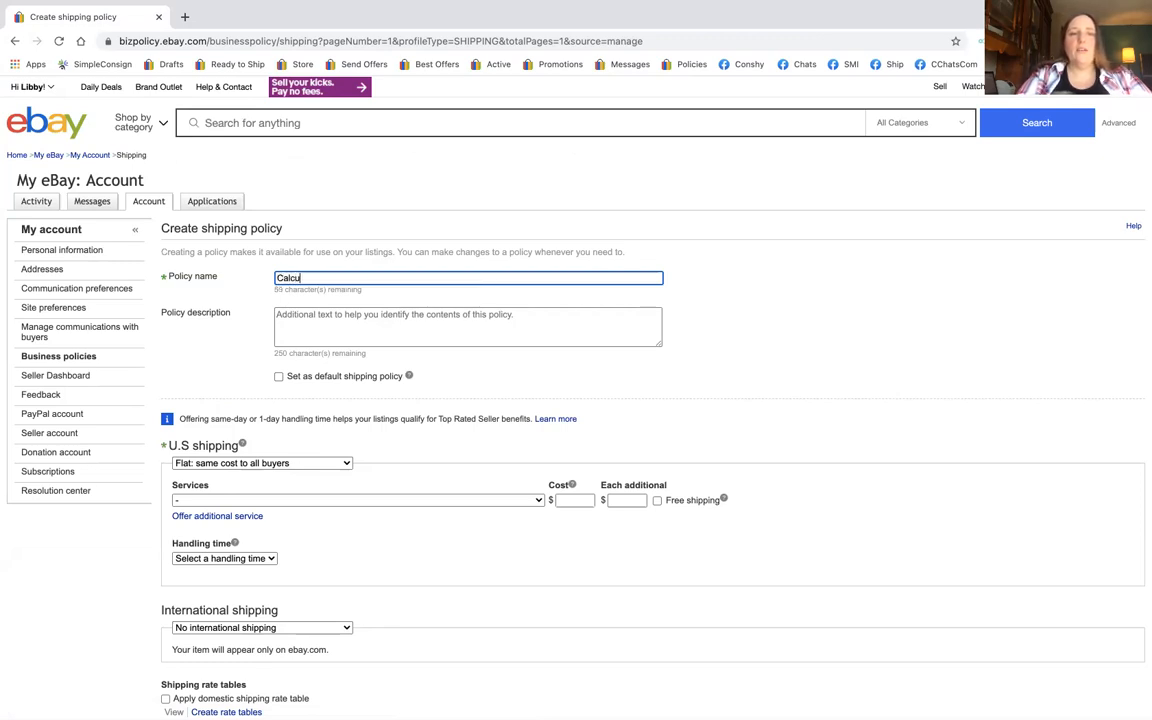
text(lated)
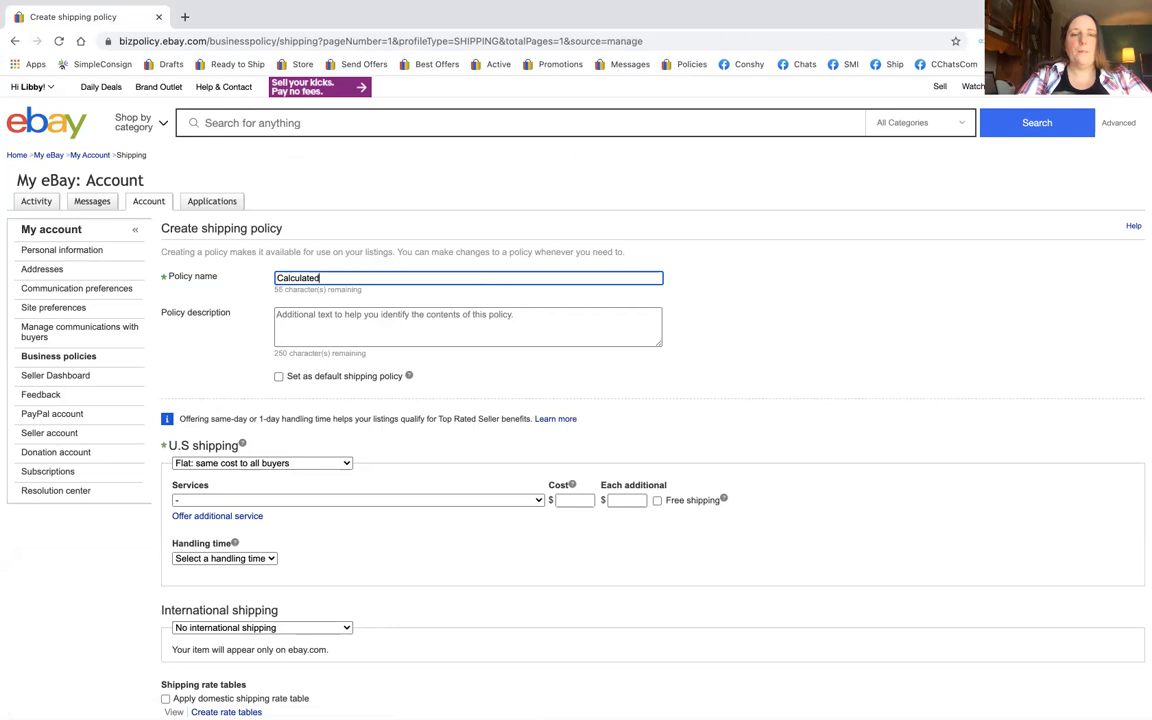
- Complete the new policy's name as "Calculated USPS Priority with Upgrade Options"
text( USPS P)
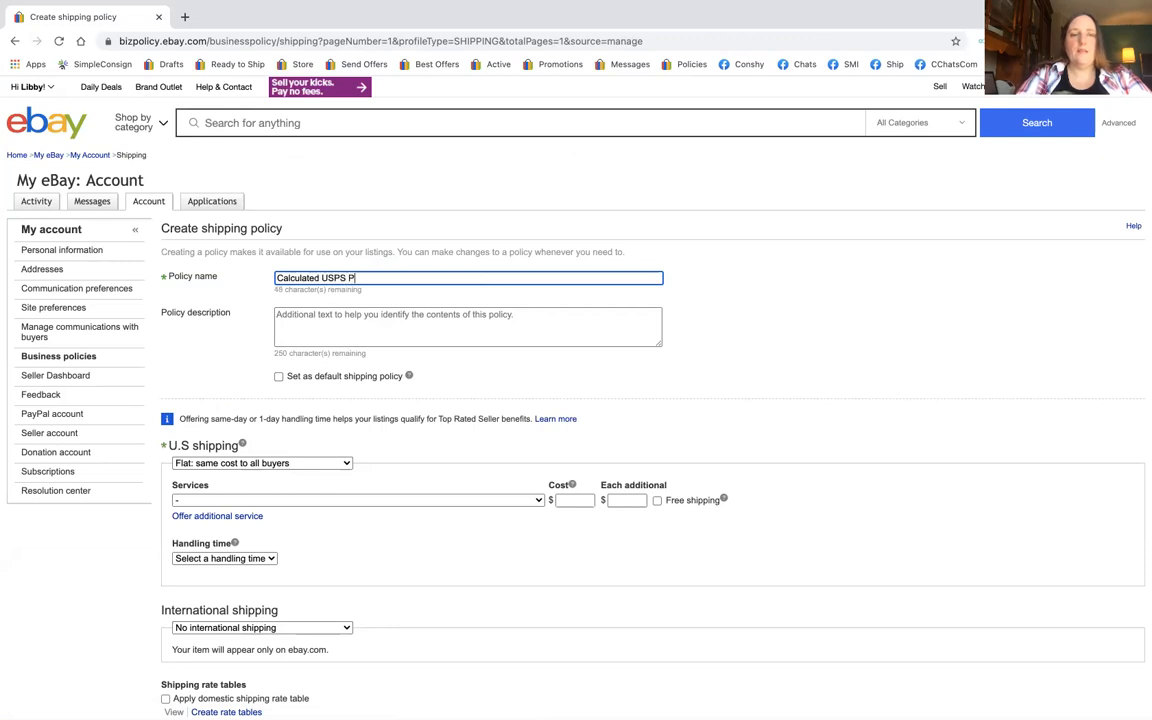
text(riority)
key(BackSpace)
key(BackSpace)
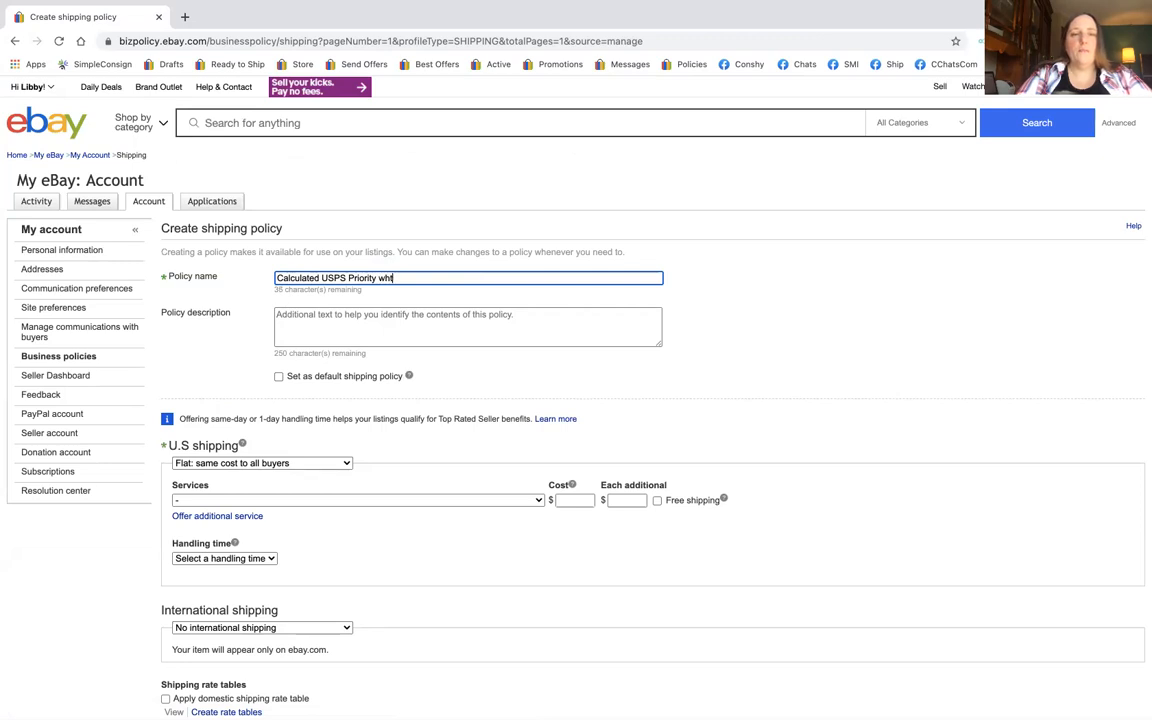
text(ith Up)
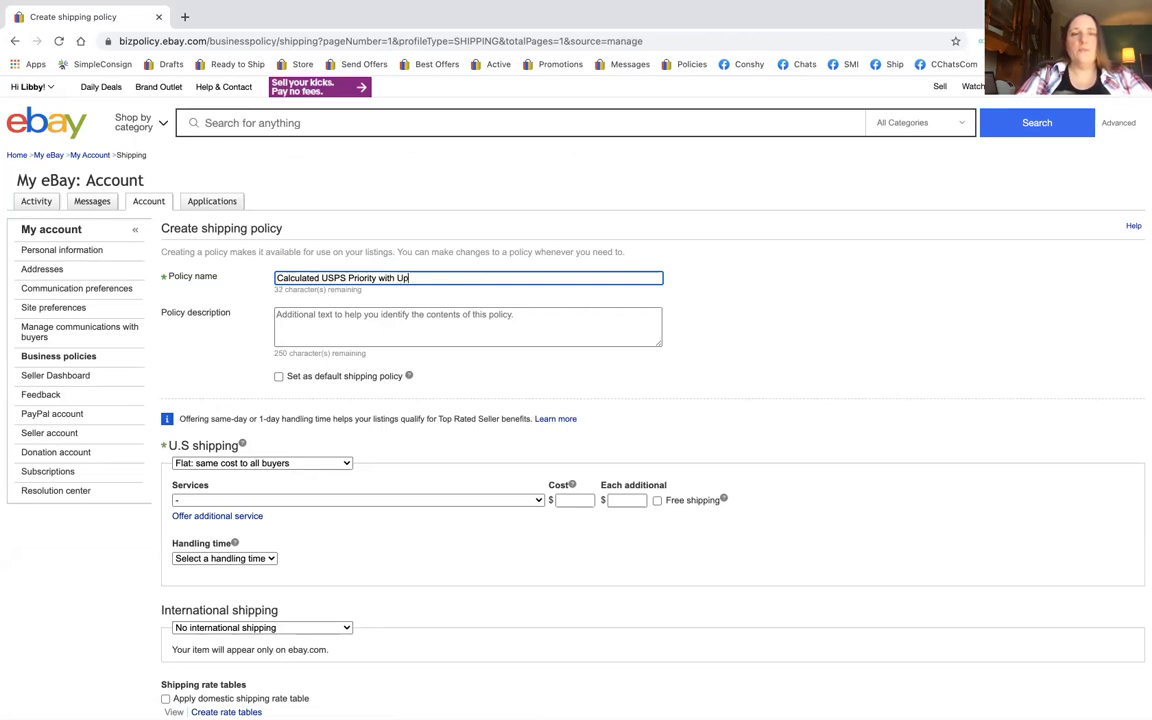
text(grade Options)
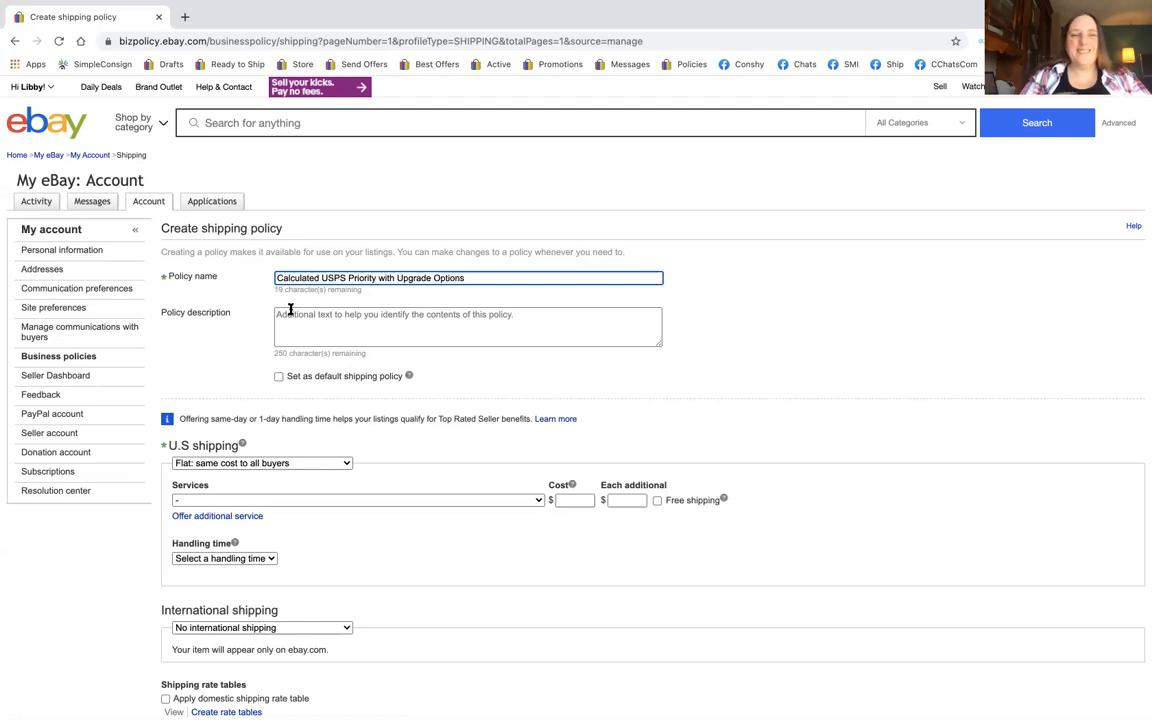
- Set U.S. shipping to "Calculated: Cost varies by buyer location" and choose USPS Priority Mail (2 to 5 business days) as the first service
click(347, 464)
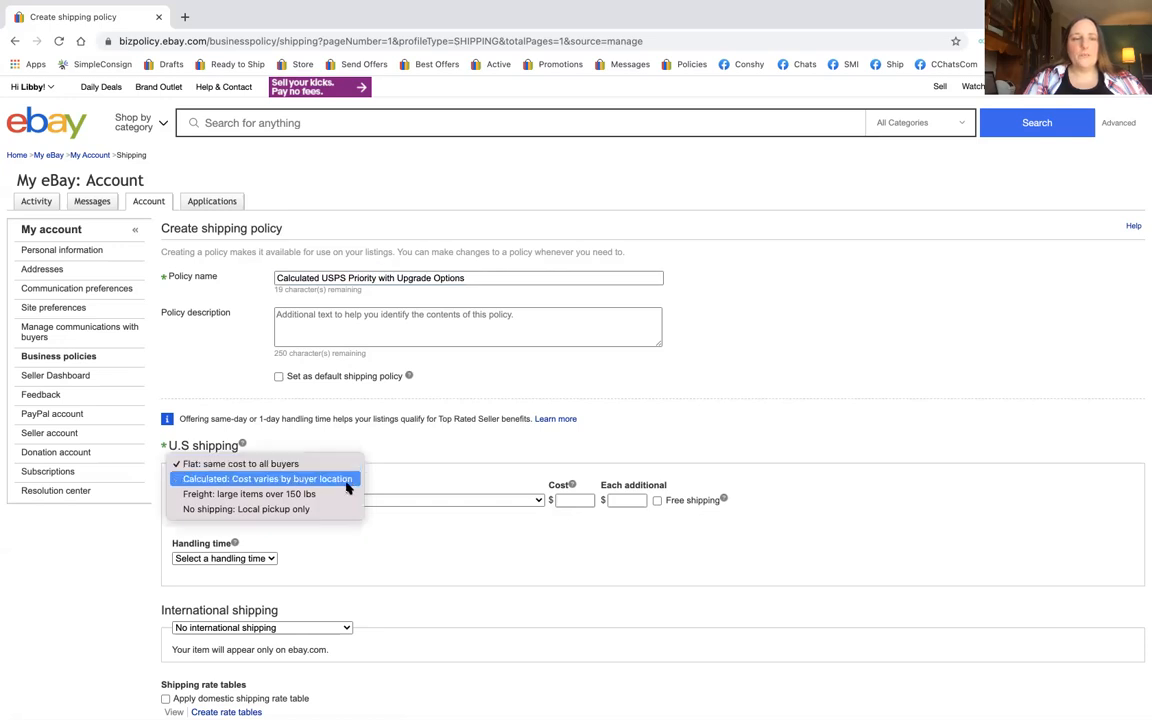
click(347, 480)
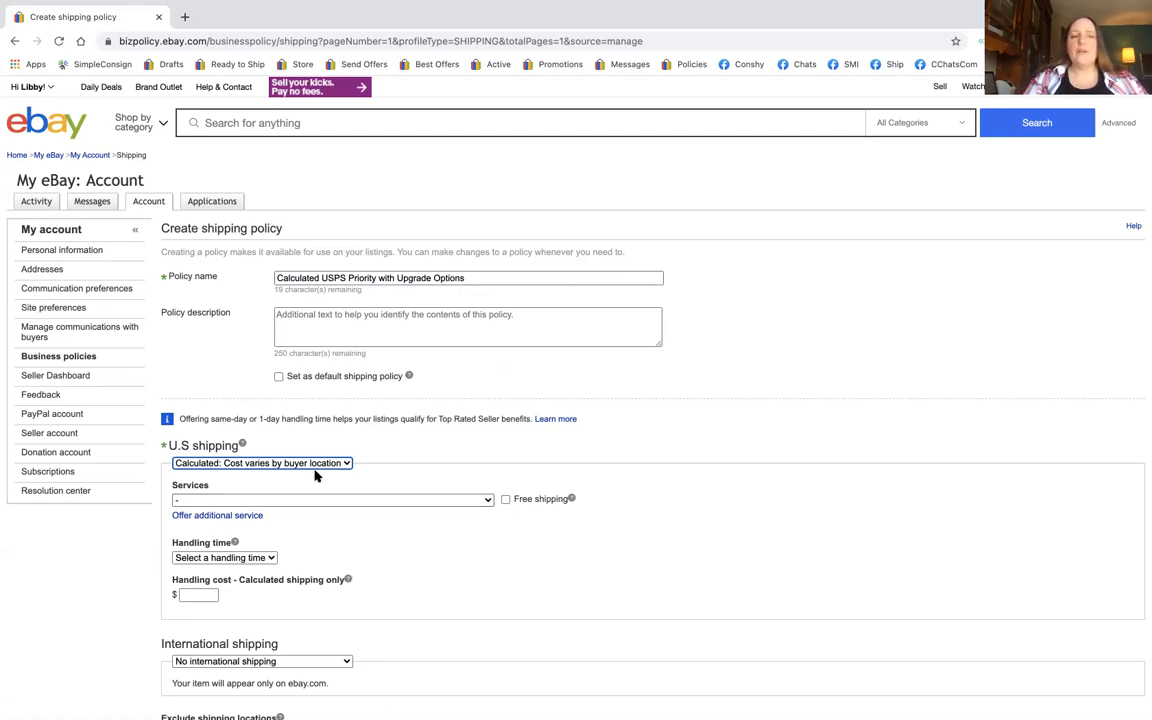
click(487, 500)
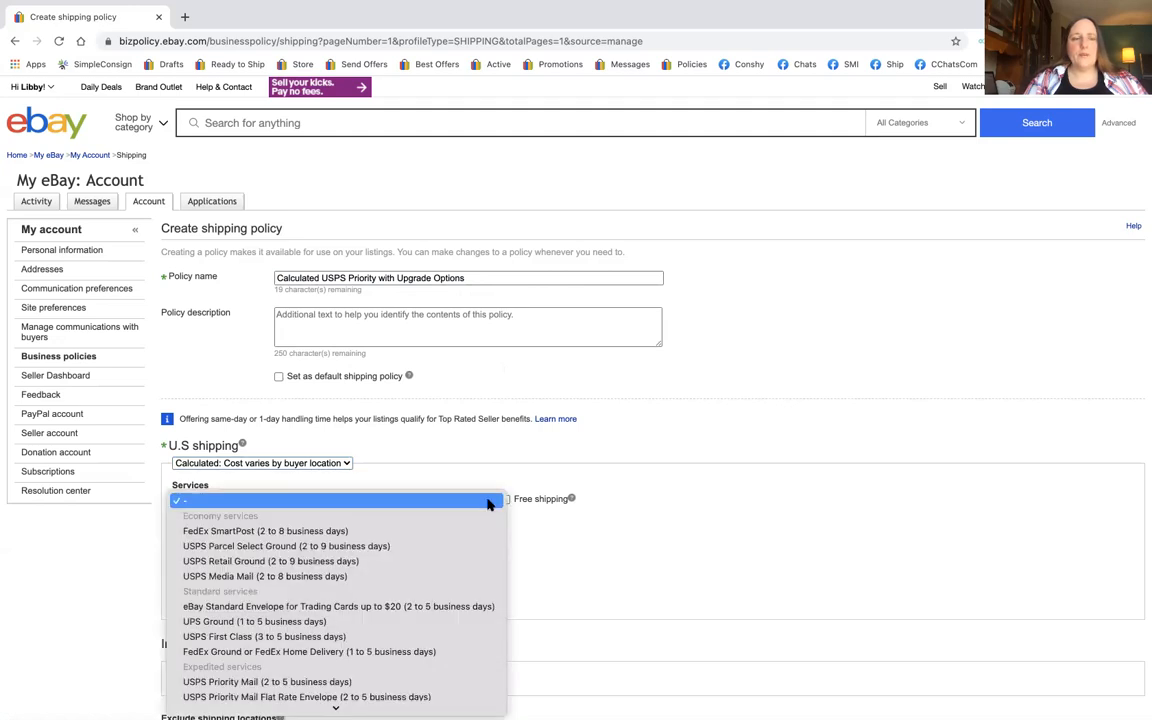
scroll(442, 590, down, 3)
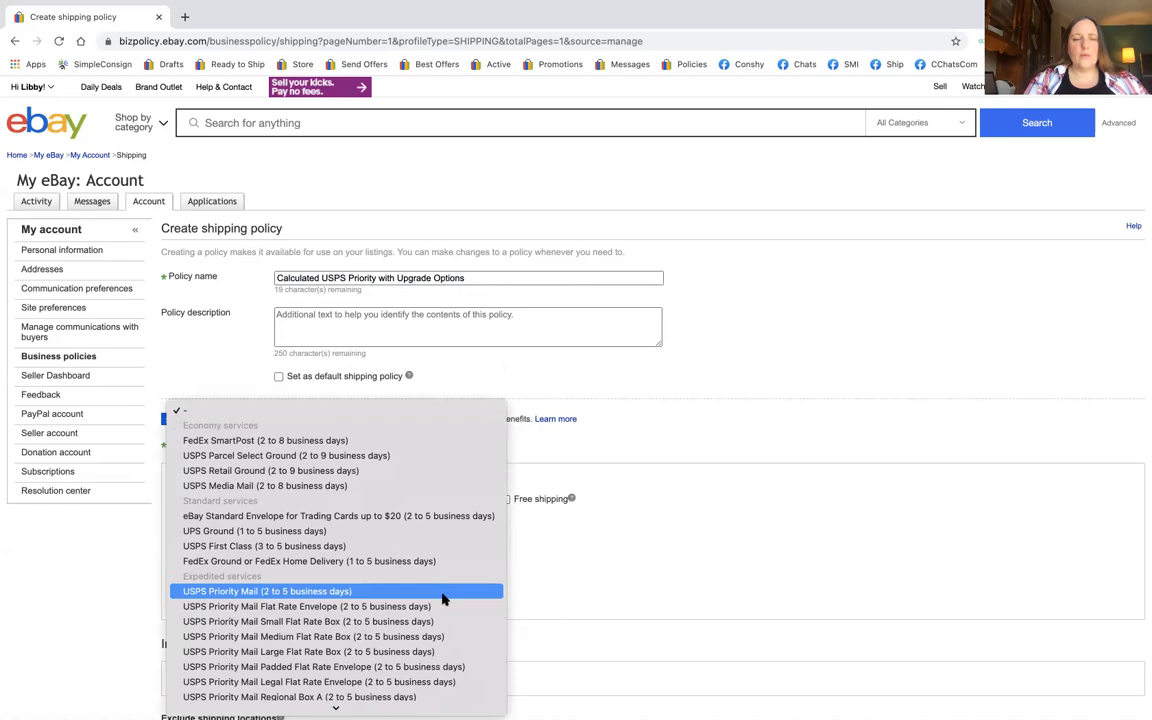
click(443, 597)
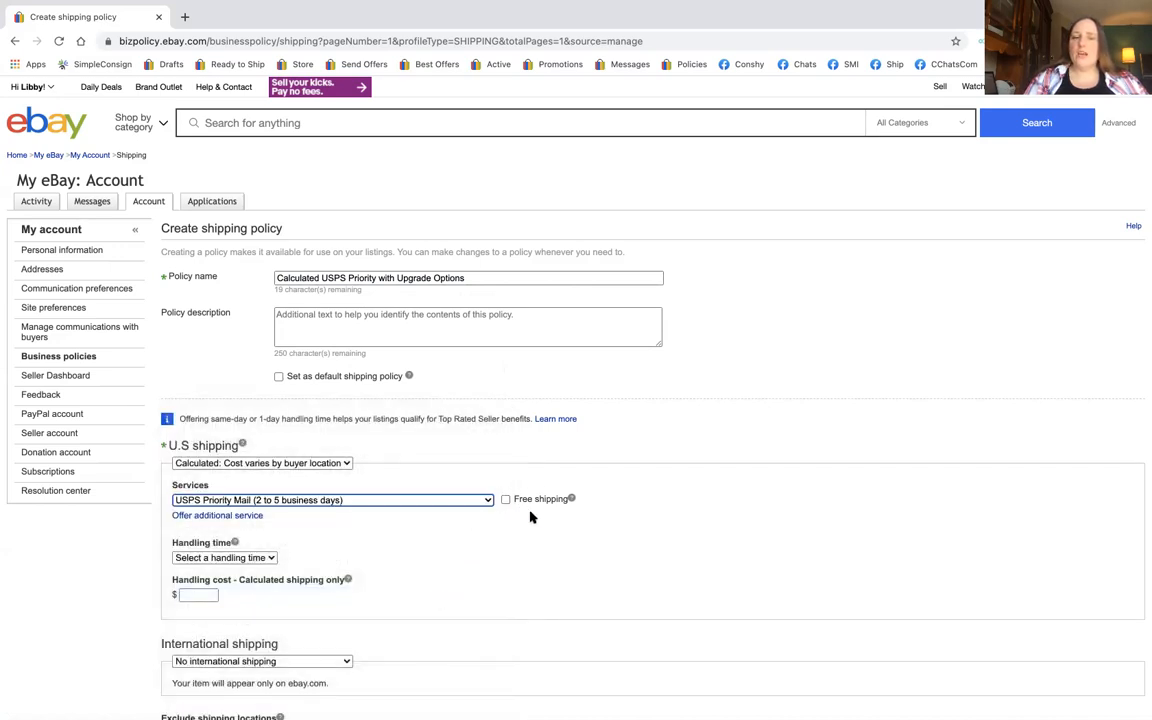
- Add FedEx Ground or FedEx Home Delivery (1 to 5 business days) as the second U.S. shipping service
click(213, 516)
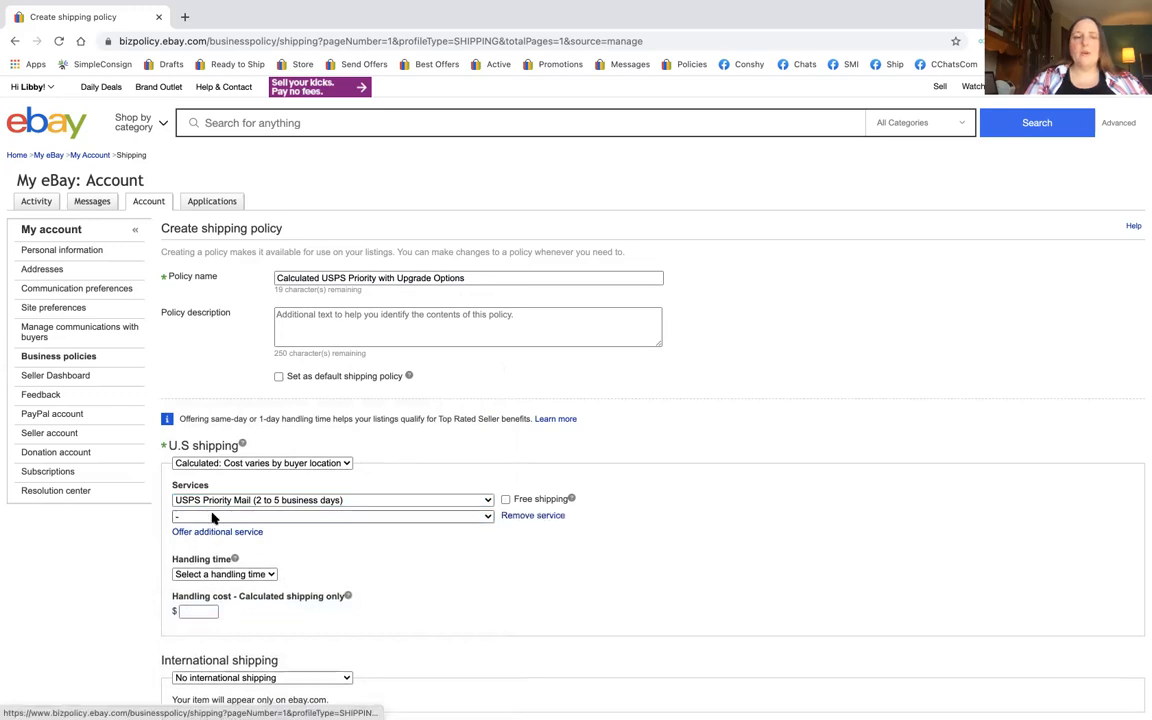
click(486, 517)
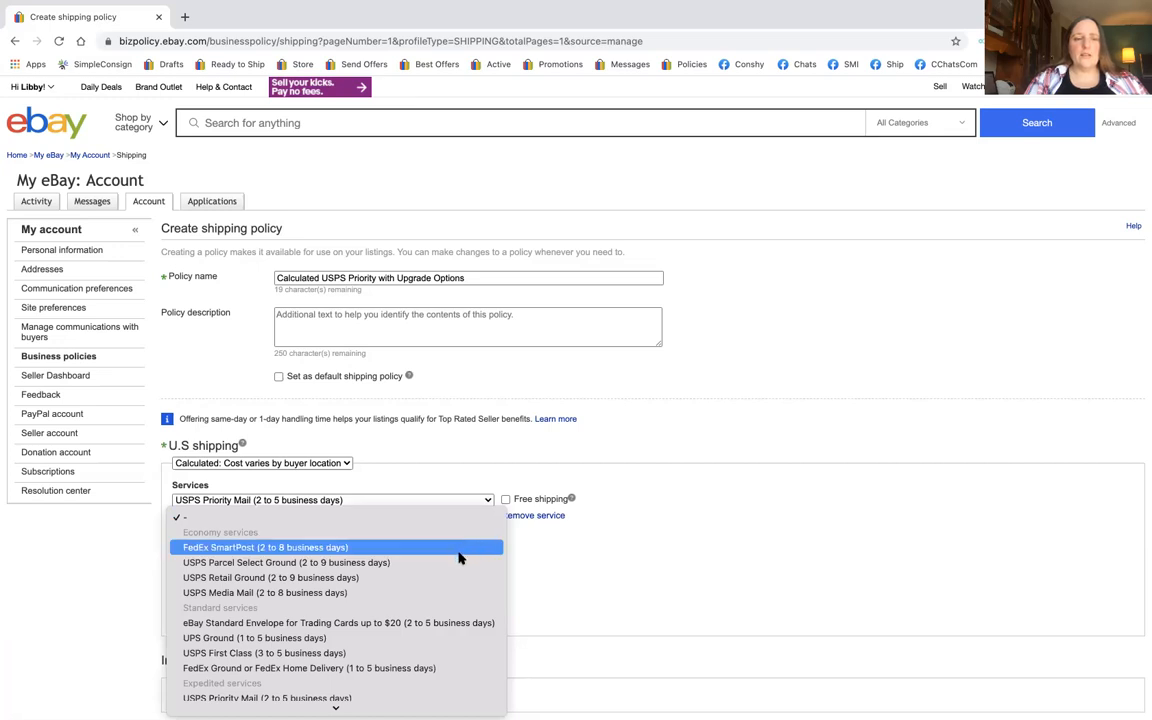
scroll(459, 560, down, 3)
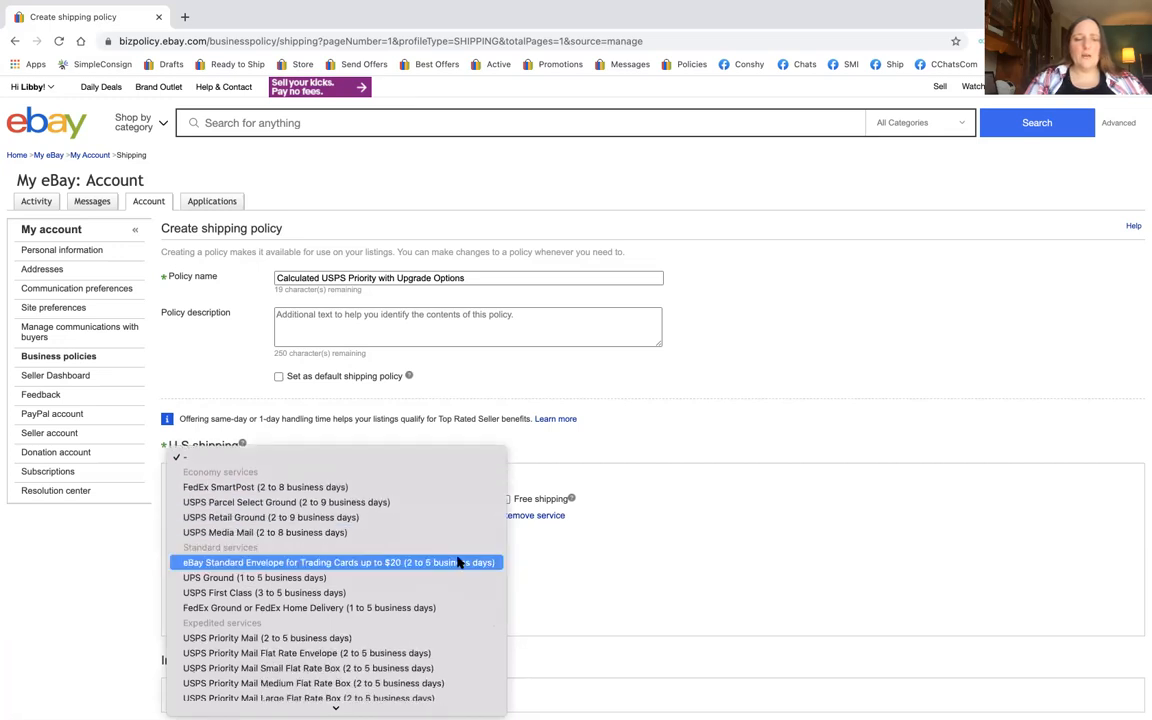
scroll(459, 563, down, 1)
scroll(459, 563, down, 1)
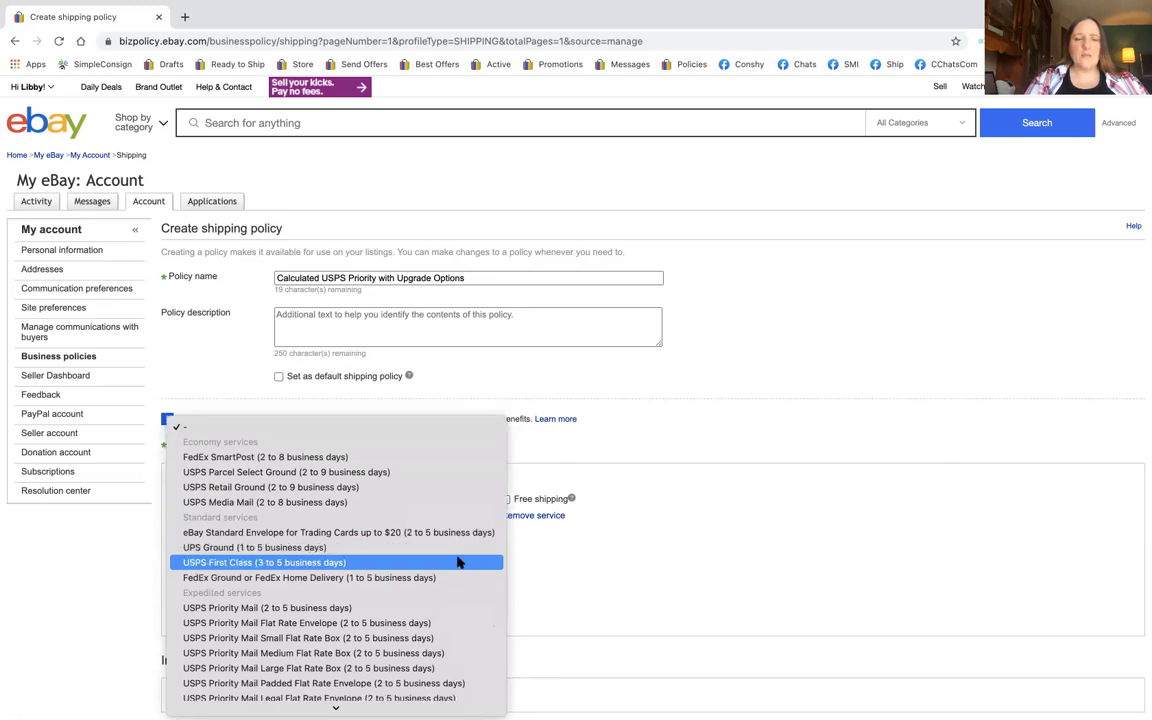
click(443, 578)
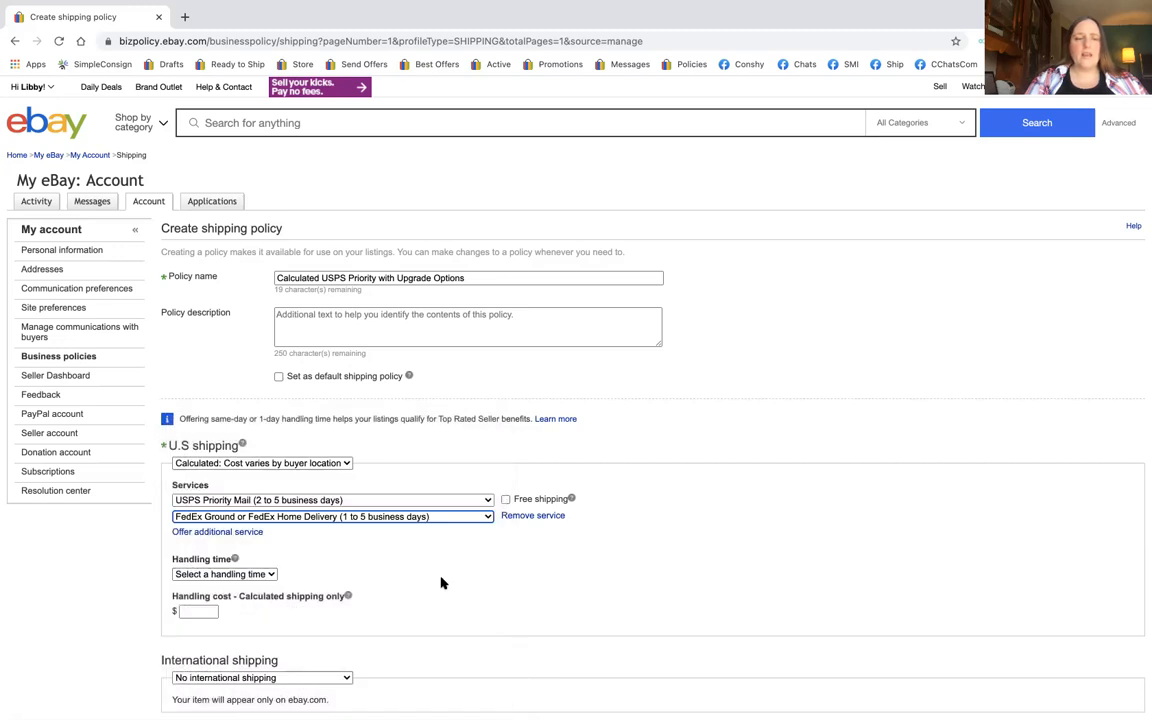
- Add USPS Parcel Select Ground (2 to 9 business days) as the third service and set the handling time to "Same business day"
click(240, 533)
click(487, 534)
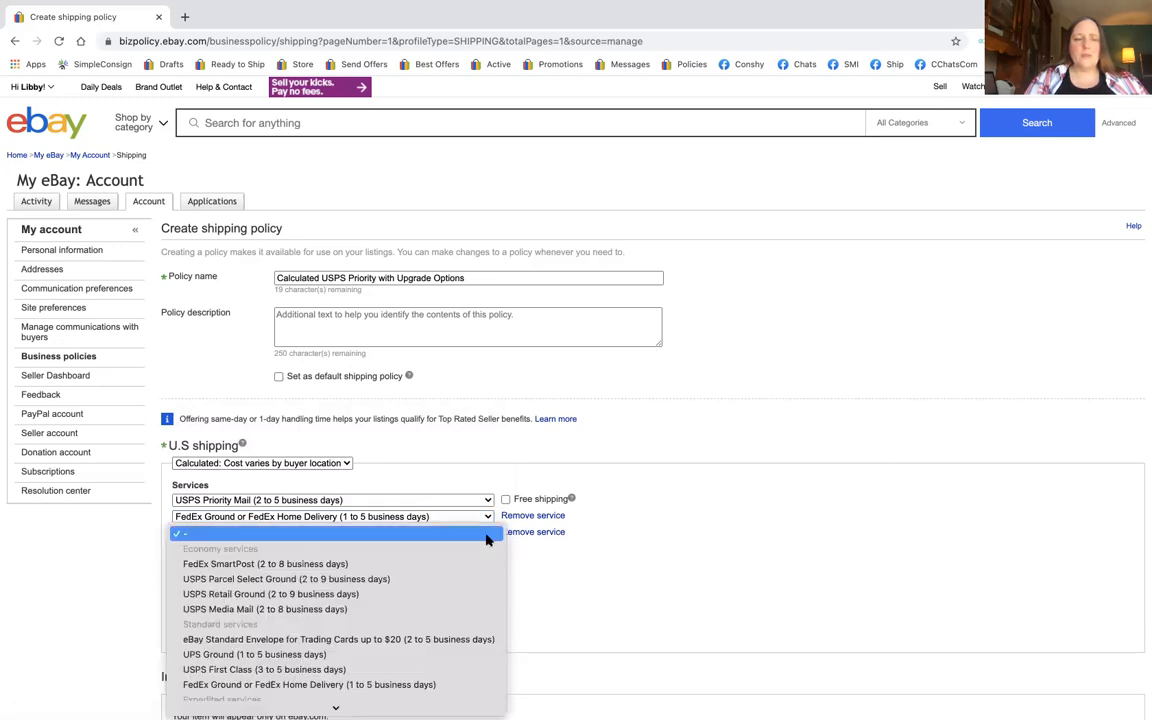
click(437, 581)
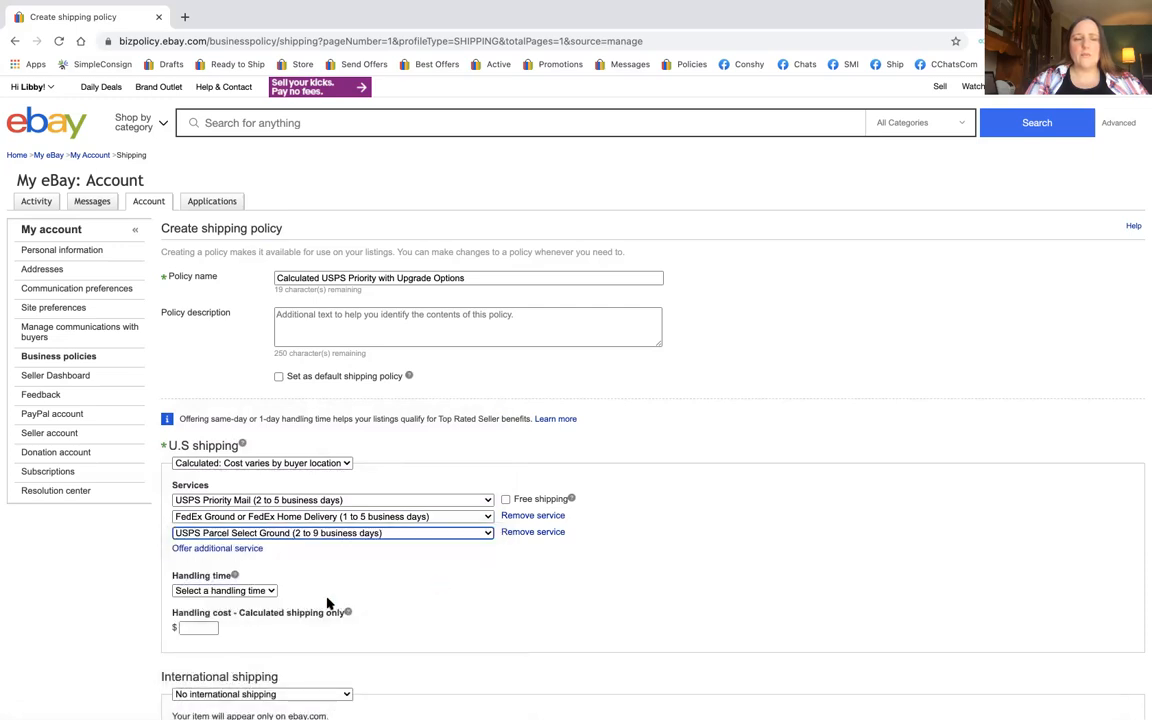
click(270, 591)
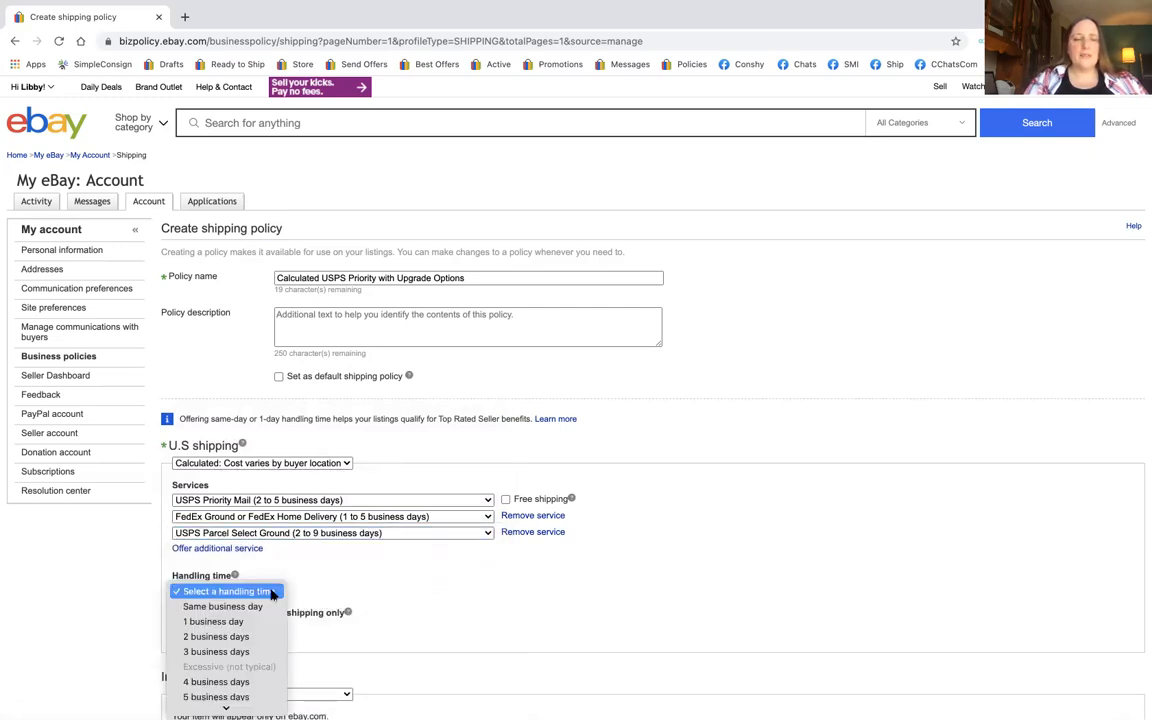
click(270, 606)
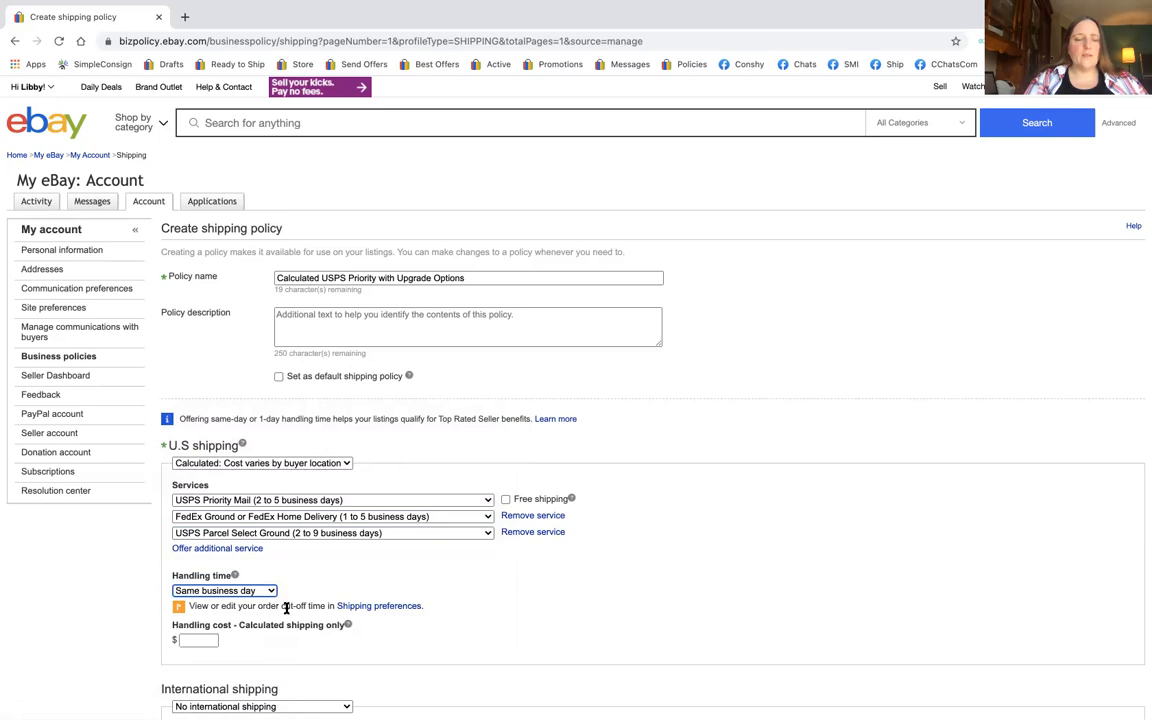
- Add USPS Priority Mail Express (1 business day) as the fourth U.S. shipping service
scroll(285, 610, down, 3)
scroll(285, 610, down, 2)
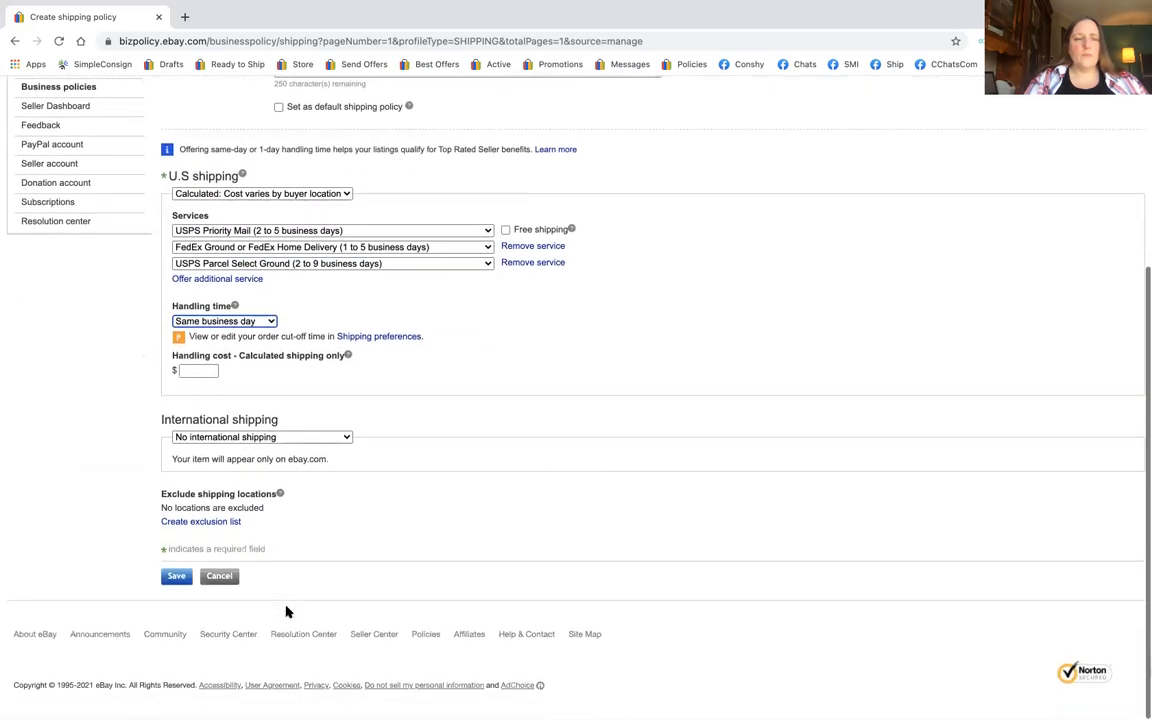
click(231, 282)
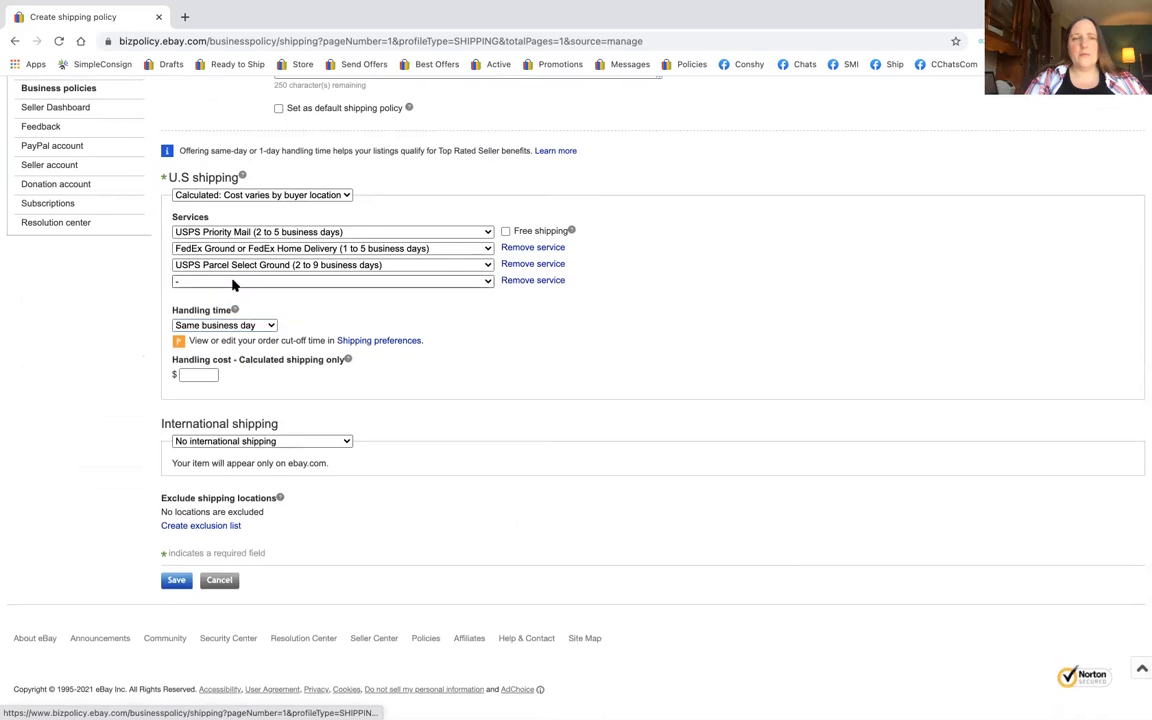
click(486, 282)
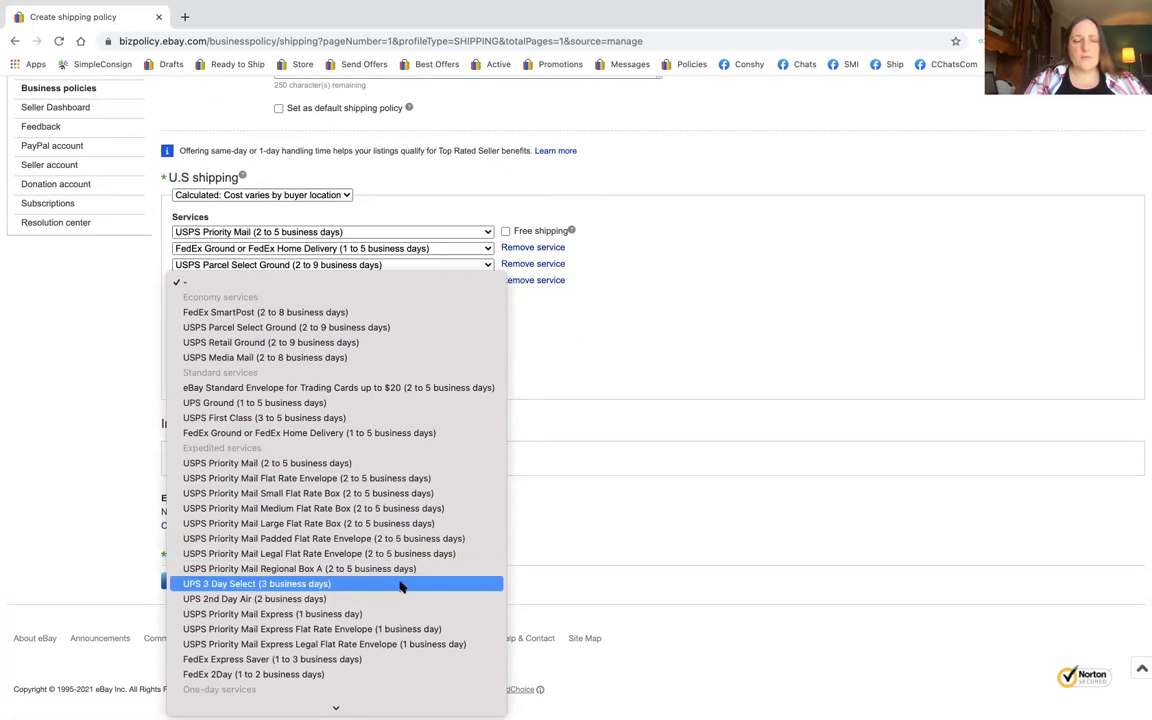
scroll(400, 587, down, 1)
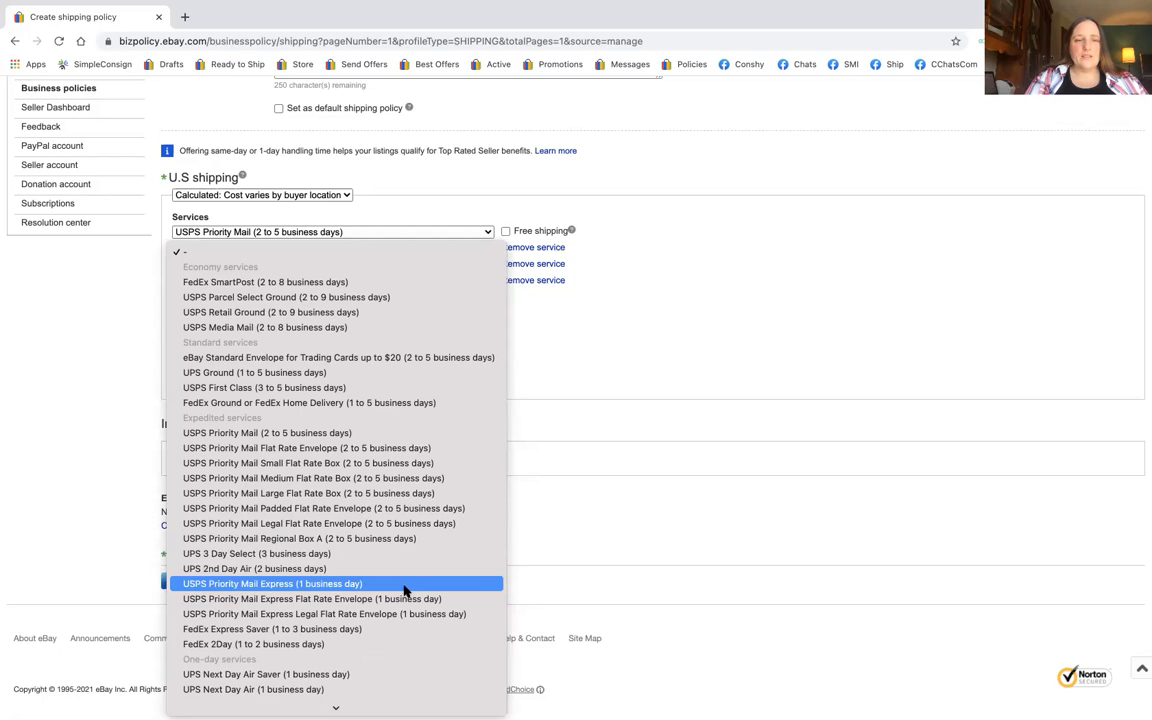
click(405, 584)
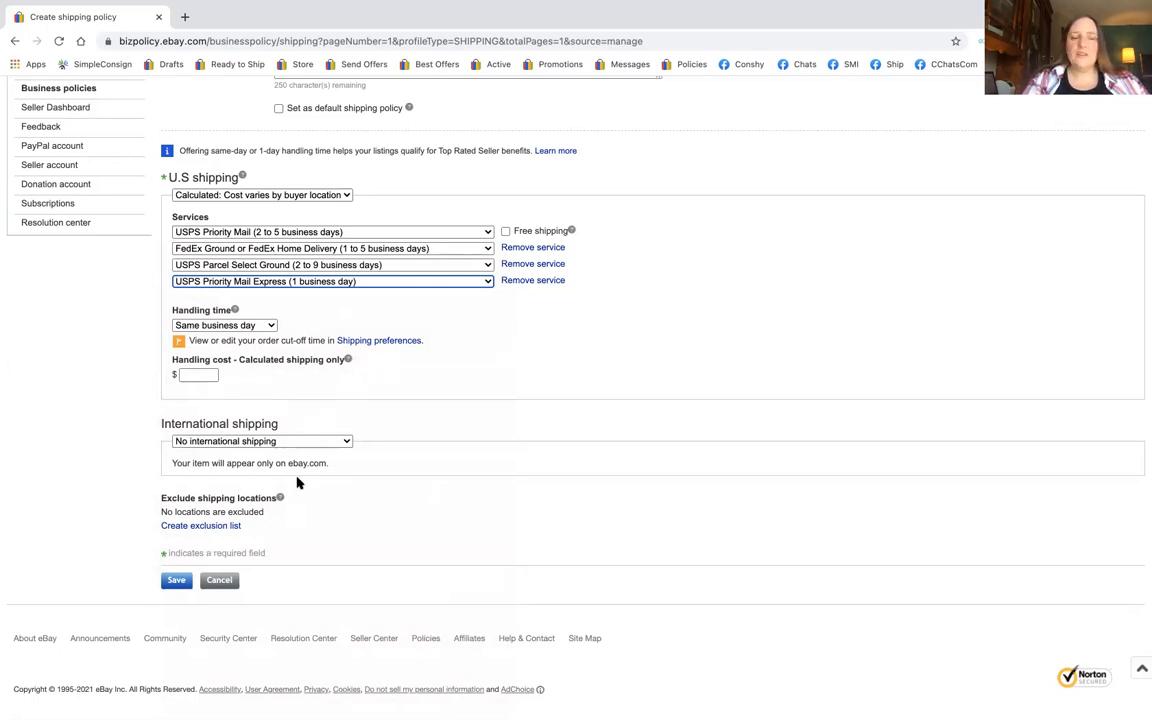
- Save the new calculated shipping policy and dismiss the tip about cleaning up policies
click(176, 581)
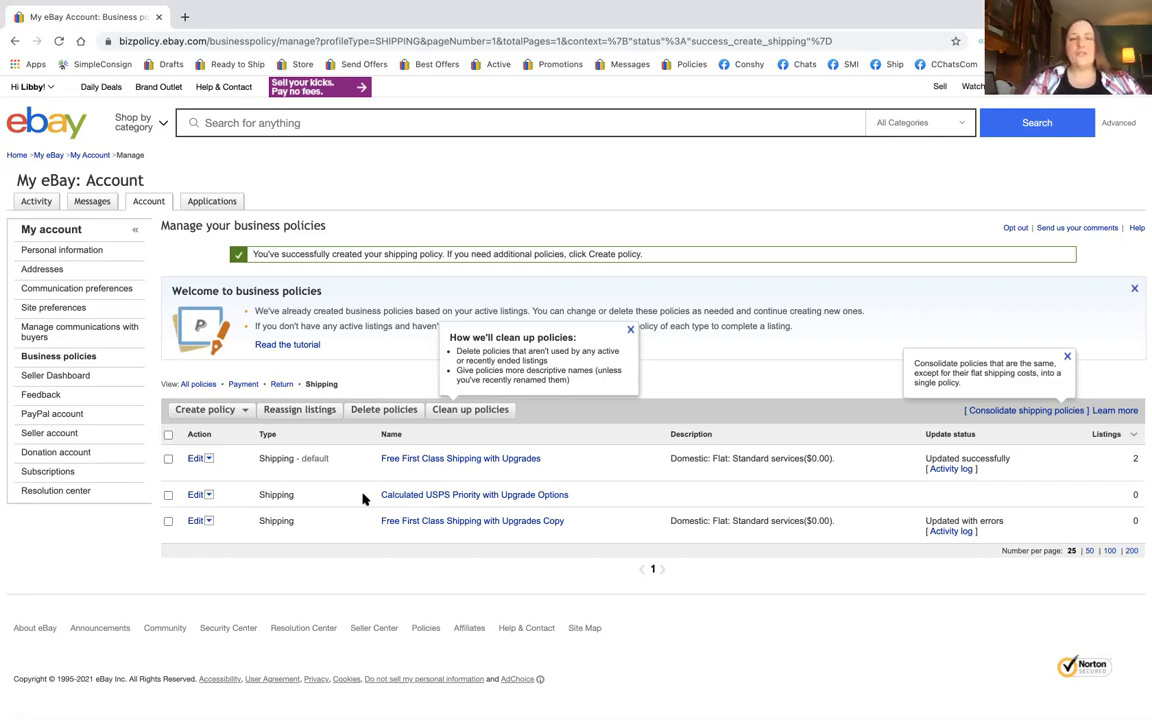
click(631, 331)
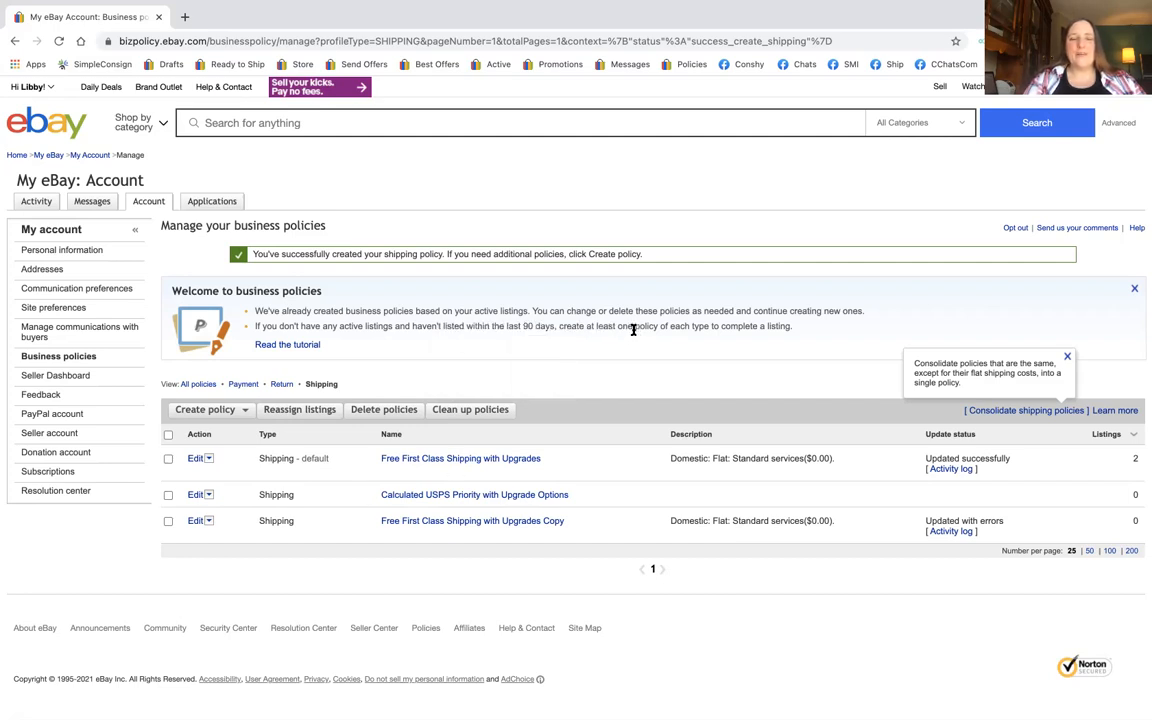